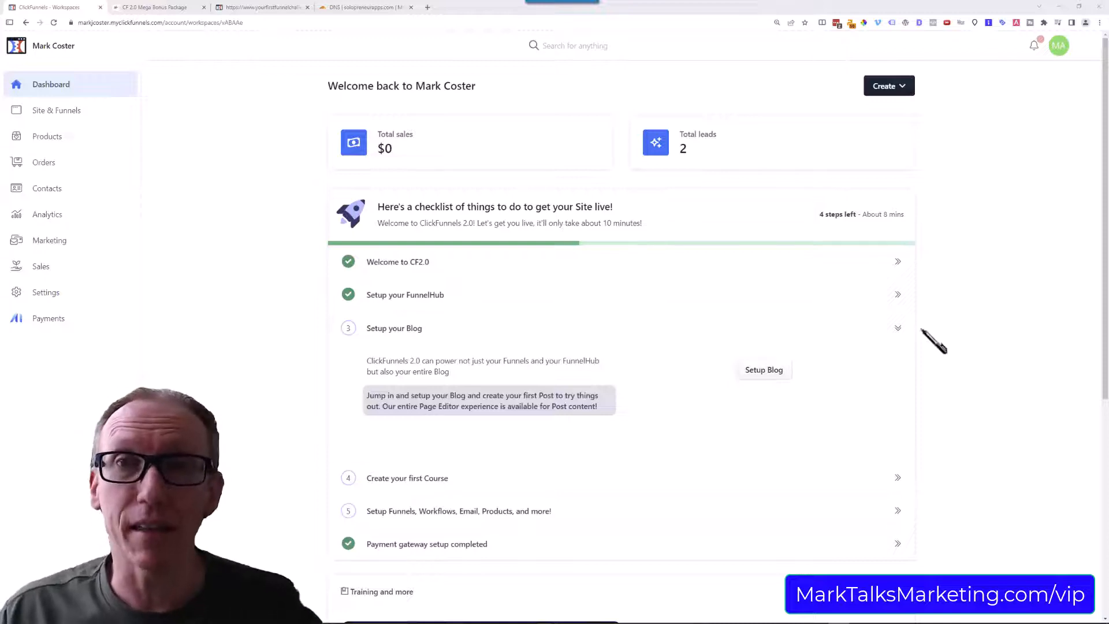
# Open the site's domain list and go to the Google Domains page for buying a new domain.
pyautogui.click(56, 110)
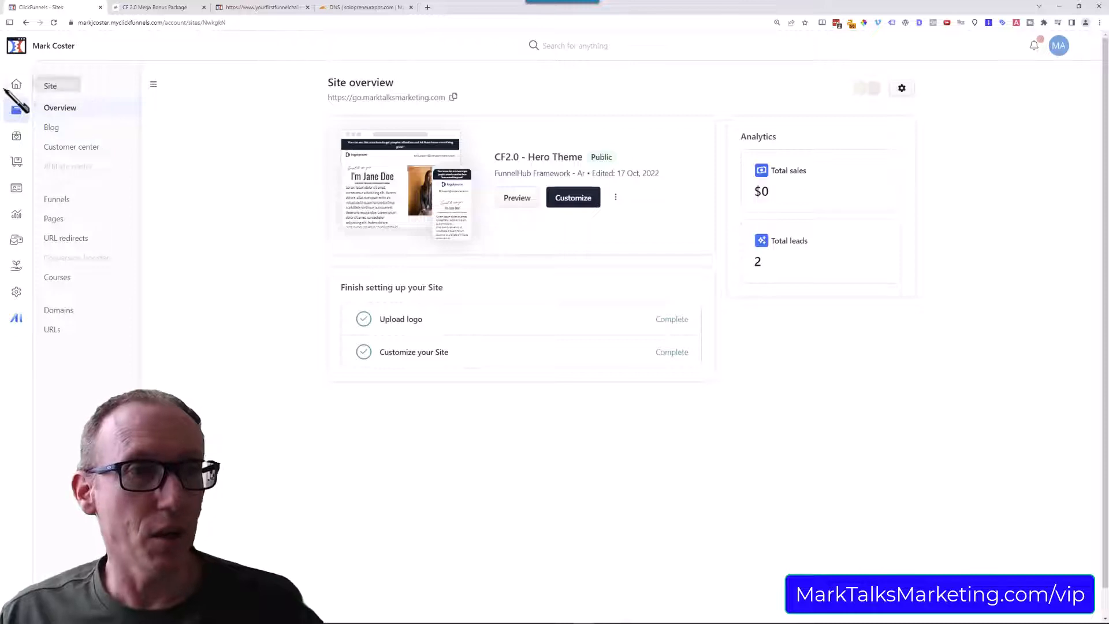
pyautogui.click(59, 320)
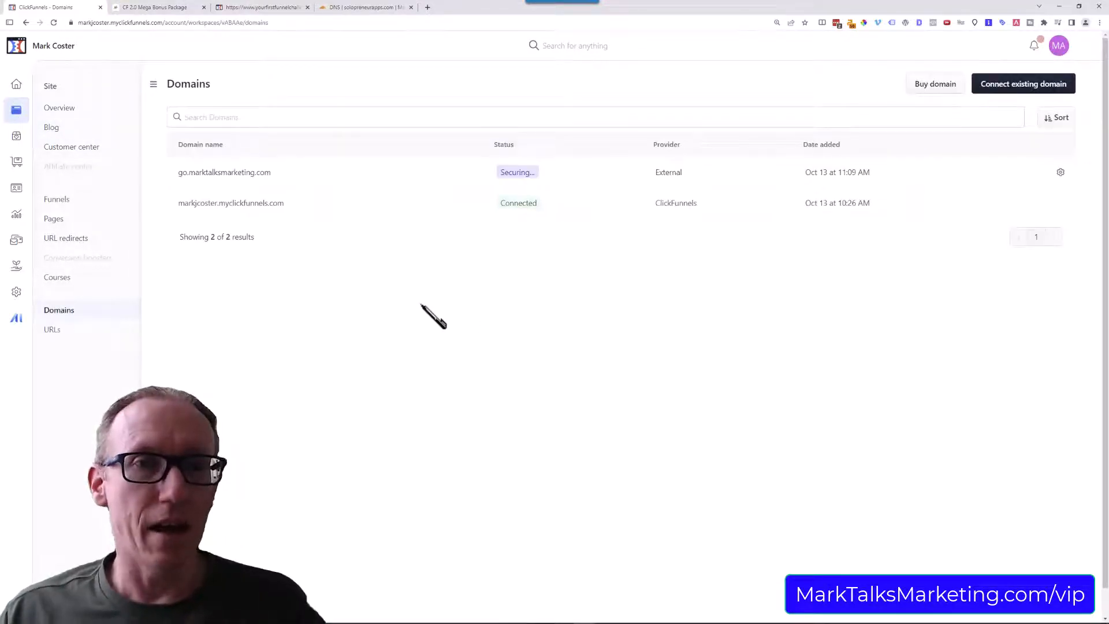
pyautogui.click(936, 85)
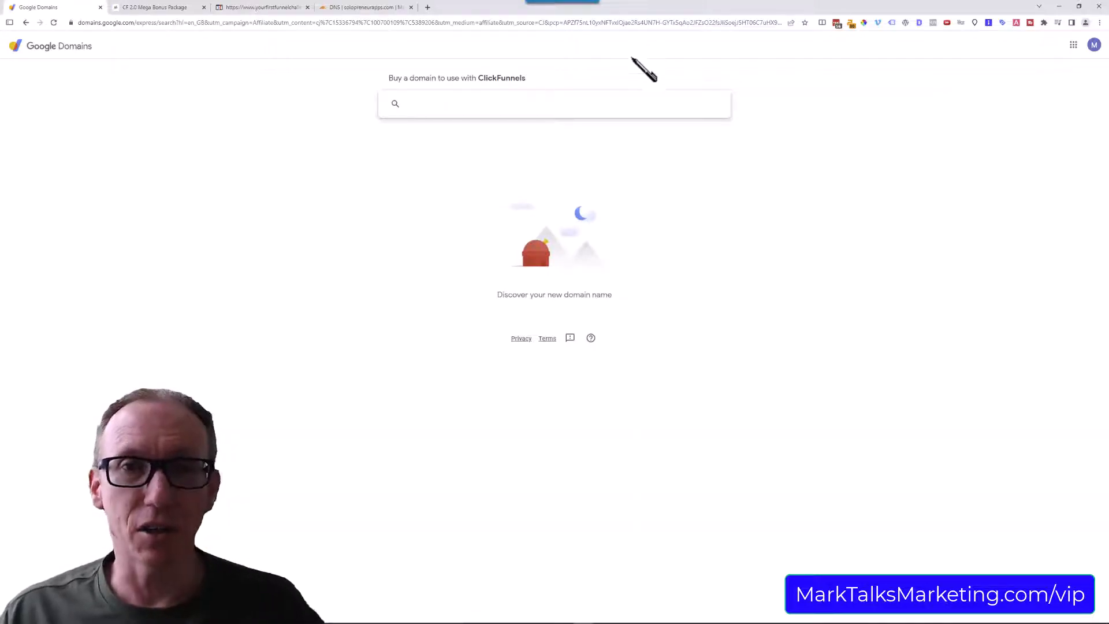
# Search for the domain youbeaut.com and view the options for refining the results.
pyautogui.write('you')
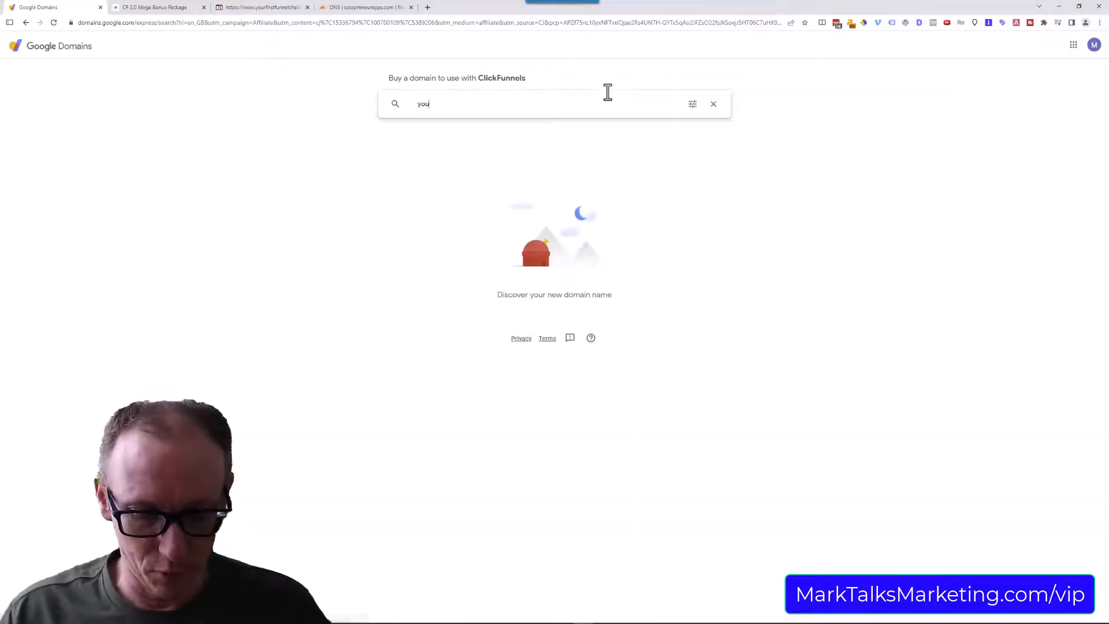
pyautogui.write('beaut./com')
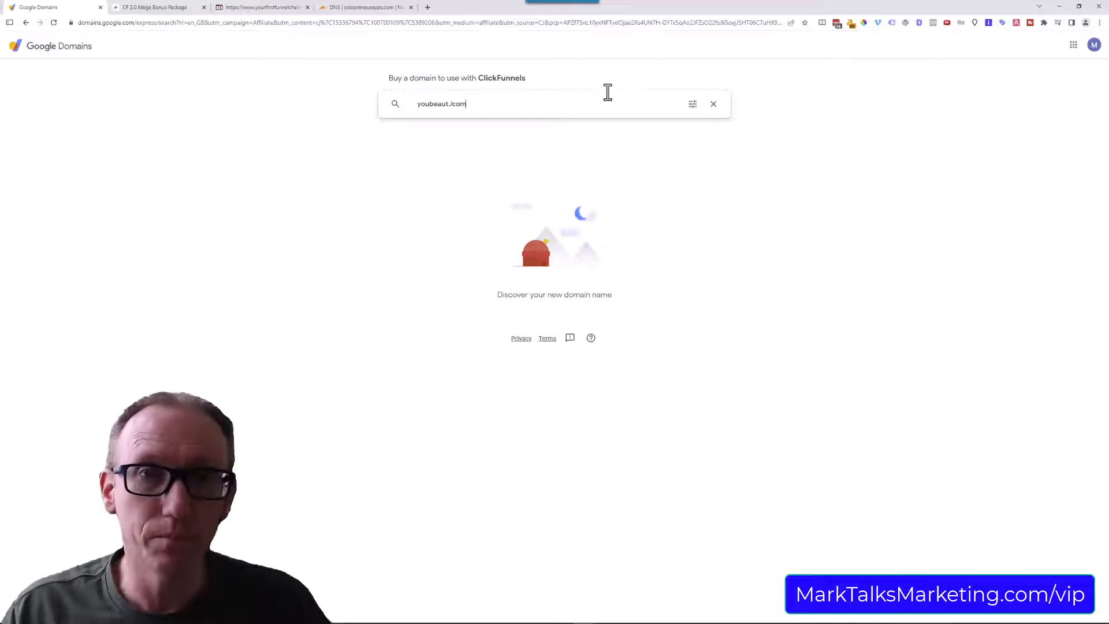
pyautogui.press('BackSpace')
pyautogui.press('BackSpace')
pyautogui.press('BackSpace')
pyautogui.press('BackSpace')
pyautogui.write('com')
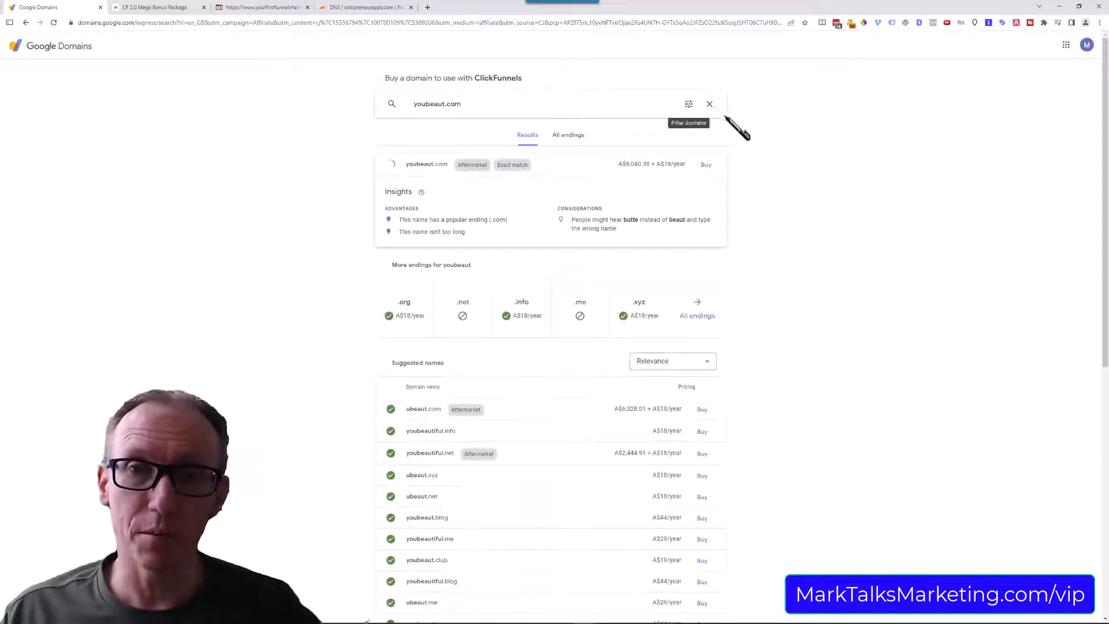
pyautogui.click(688, 105)
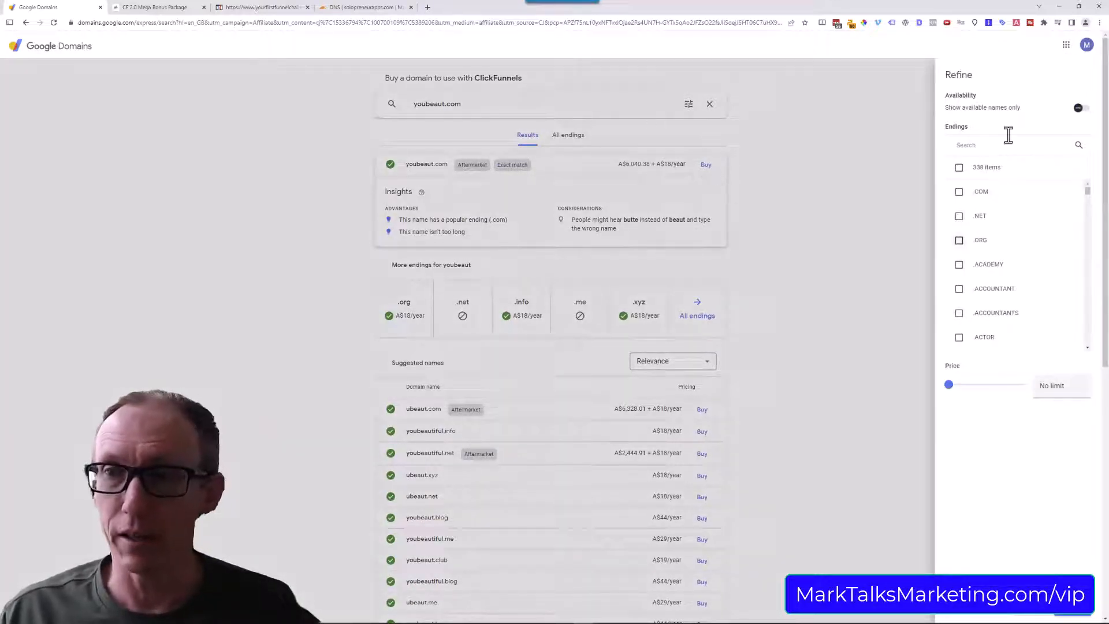
pyautogui.click(838, 254)
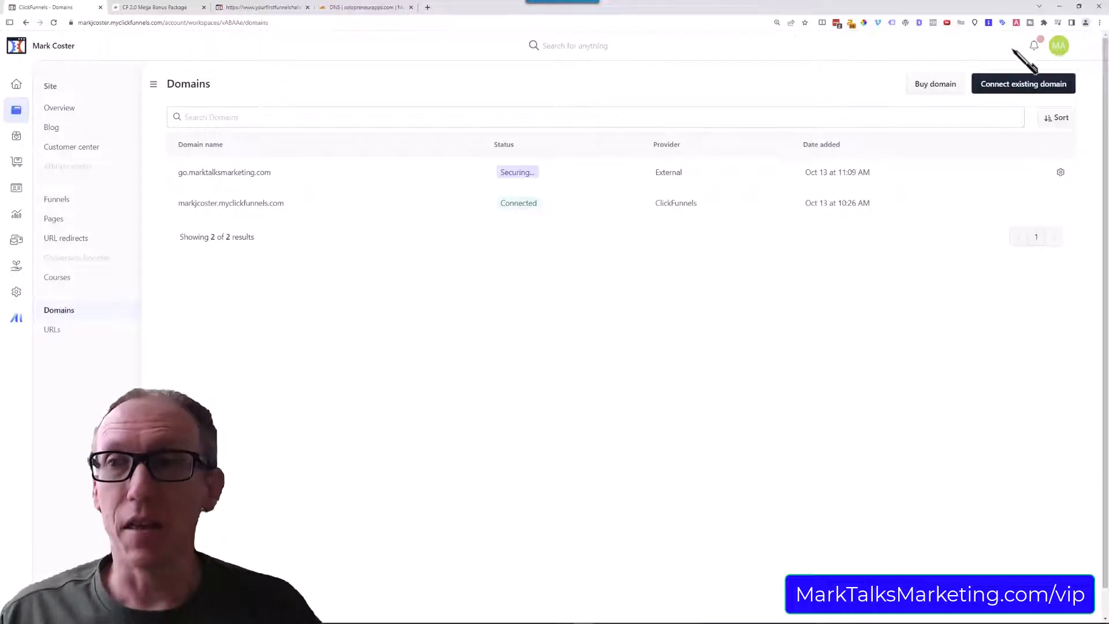
# Try to connect solopreneurapps.com as an existing domain, using the name from its Cloudflare DNS page.
pyautogui.click(1013, 91)
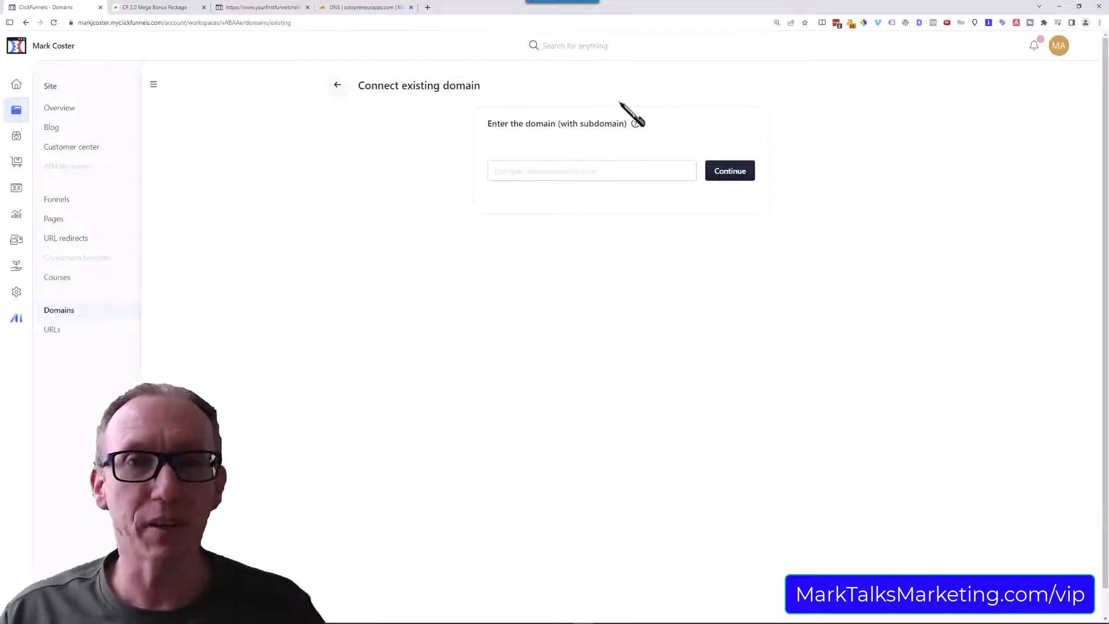
pyautogui.click(375, 7)
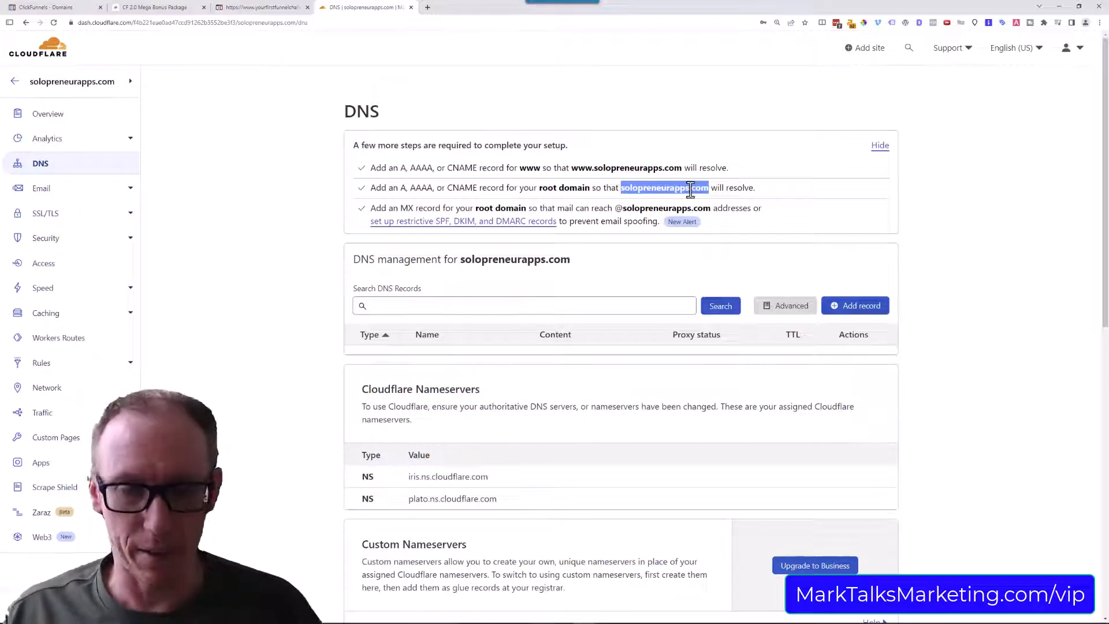
pyautogui.click(86, 7)
pyautogui.click(540, 168)
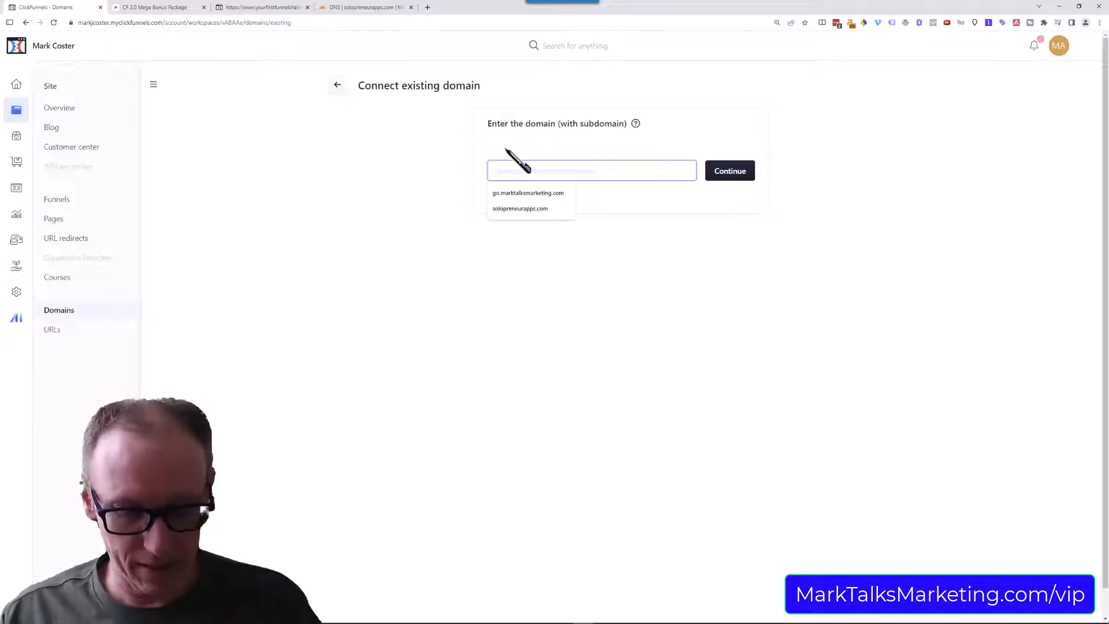
pyautogui.write('solopreneurapps.com')
pyautogui.click(731, 174)
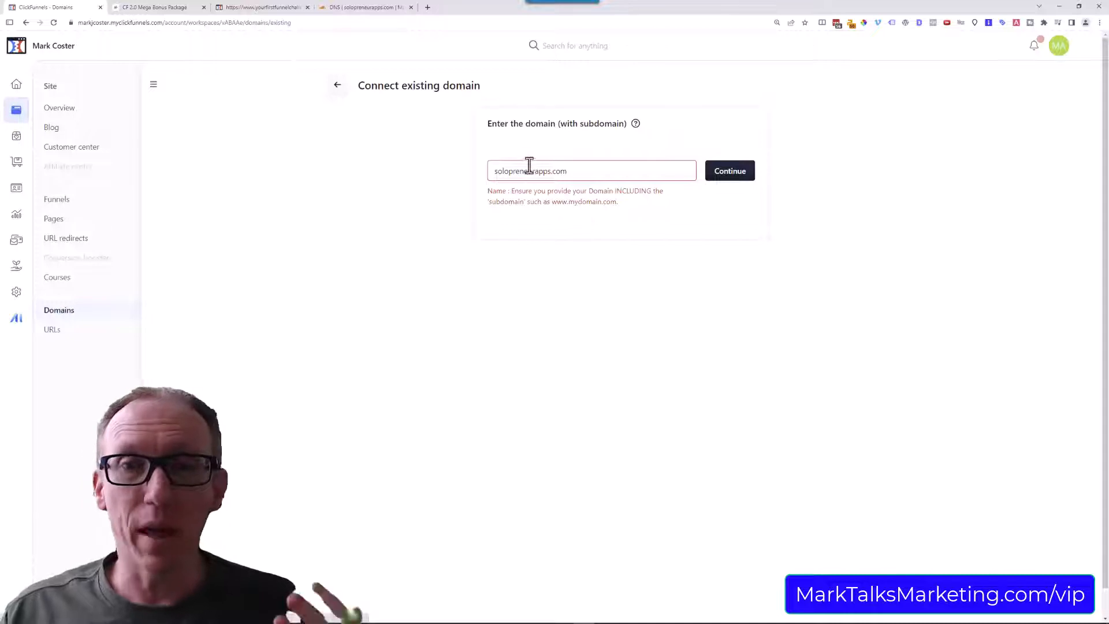
pyautogui.click(496, 169)
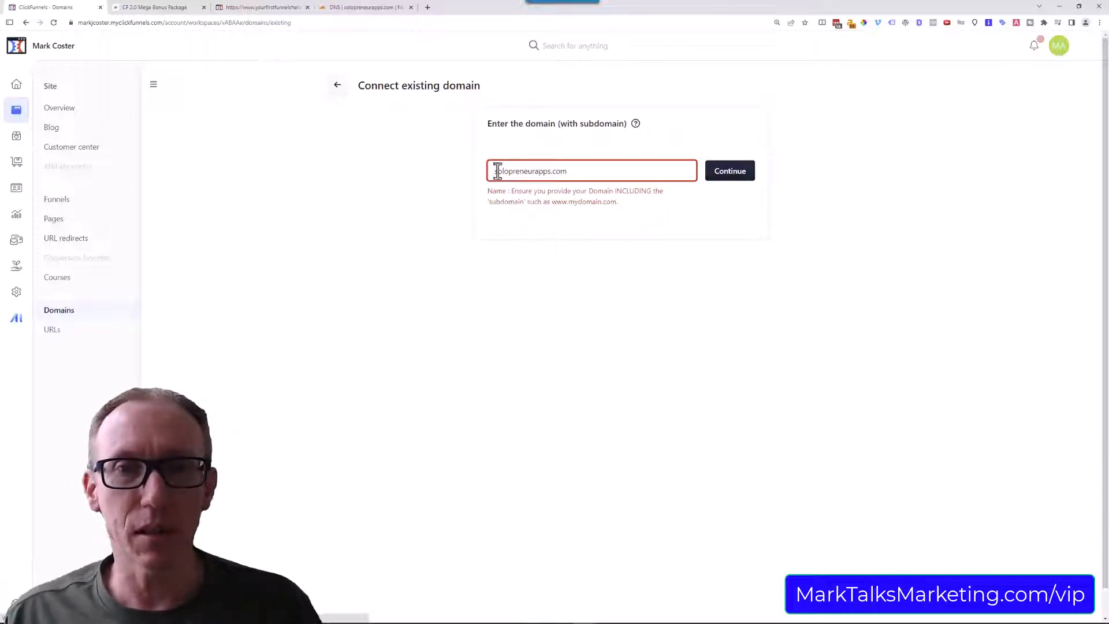
pyautogui.click(496, 171)
pyautogui.write('www.')
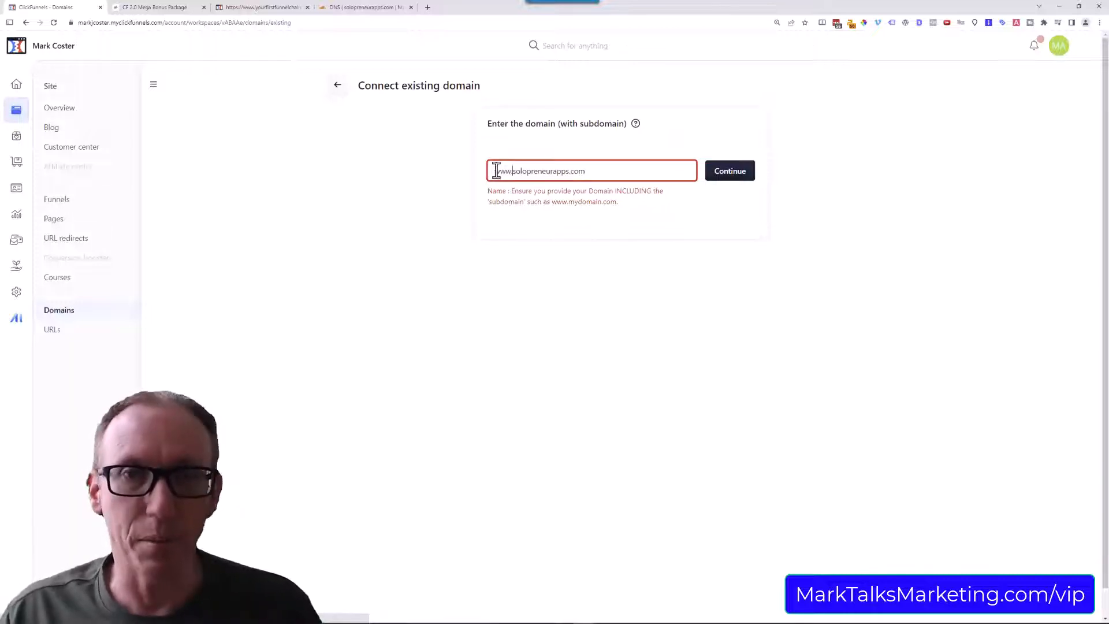
pyautogui.click(741, 172)
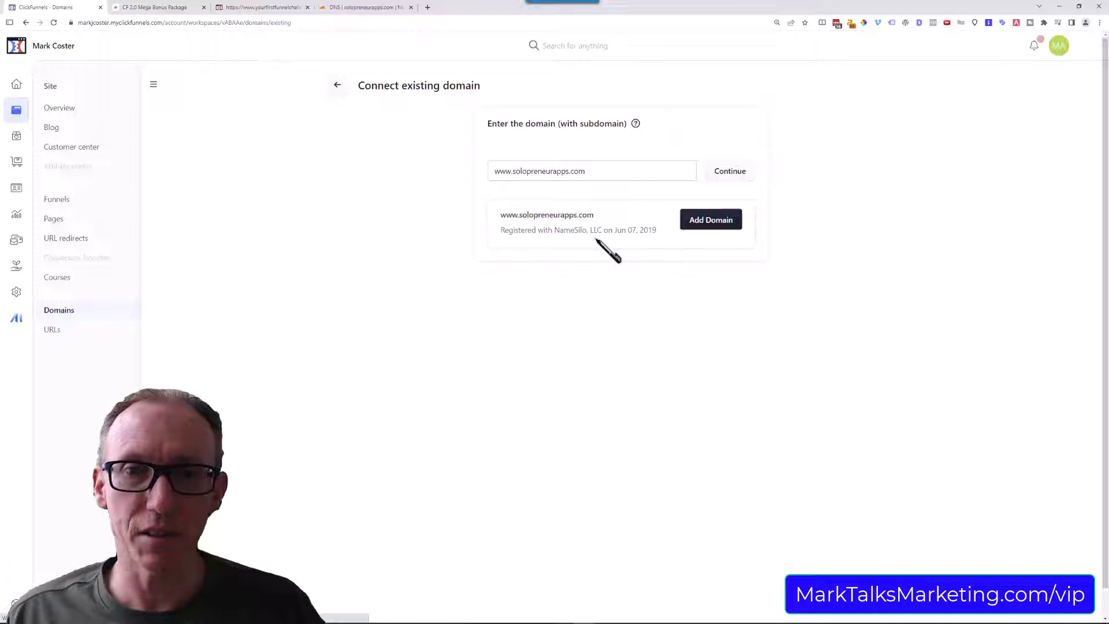
pyautogui.click(702, 227)
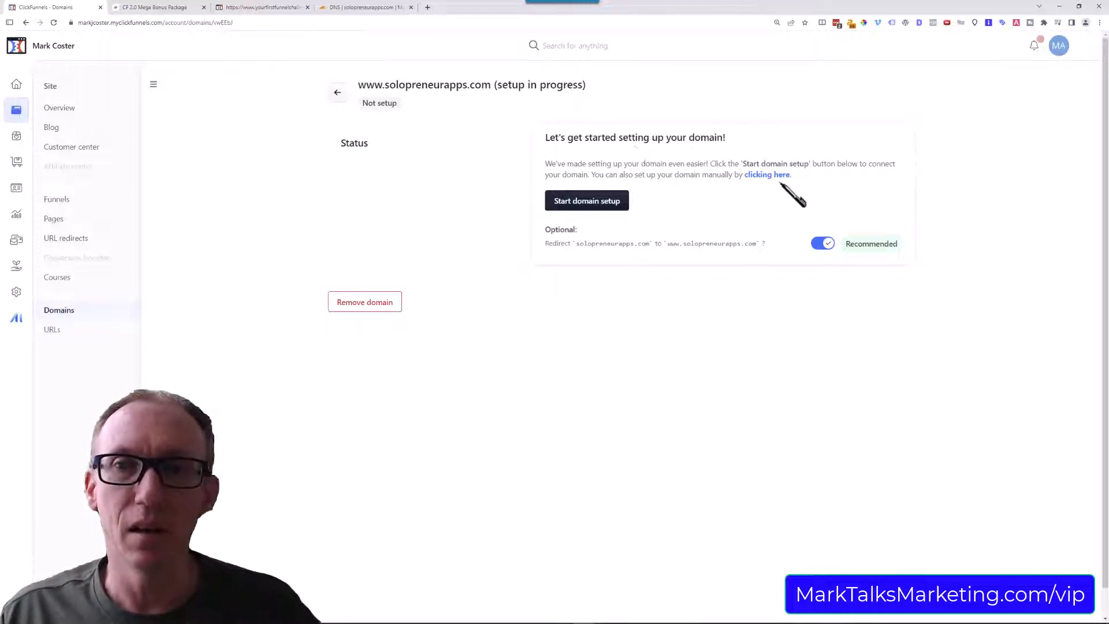
pyautogui.click(570, 203)
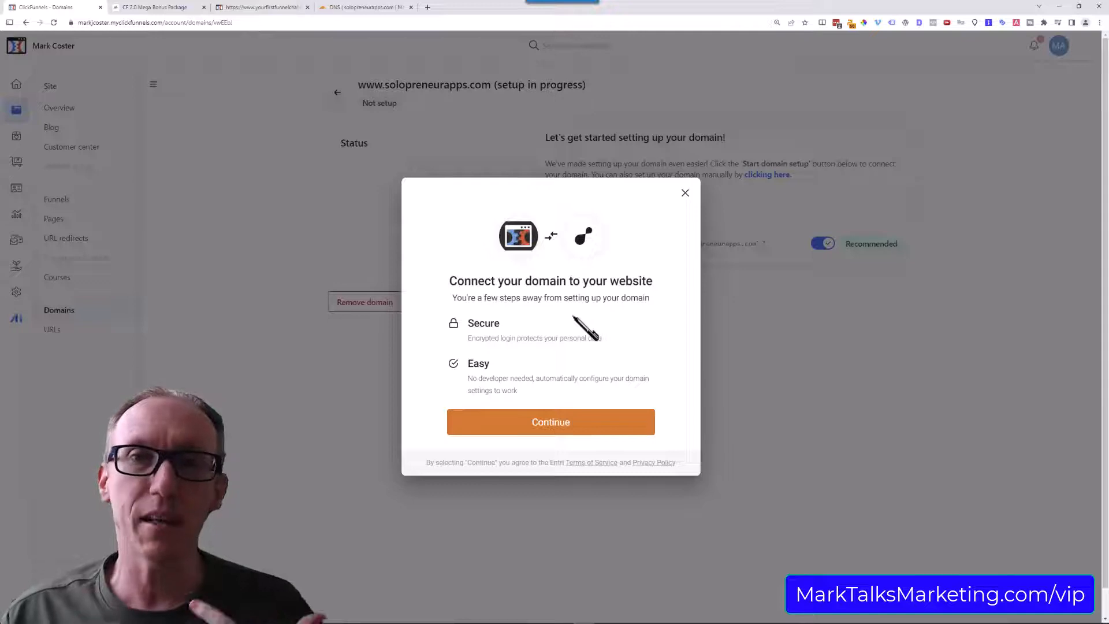
pyautogui.click(551, 433)
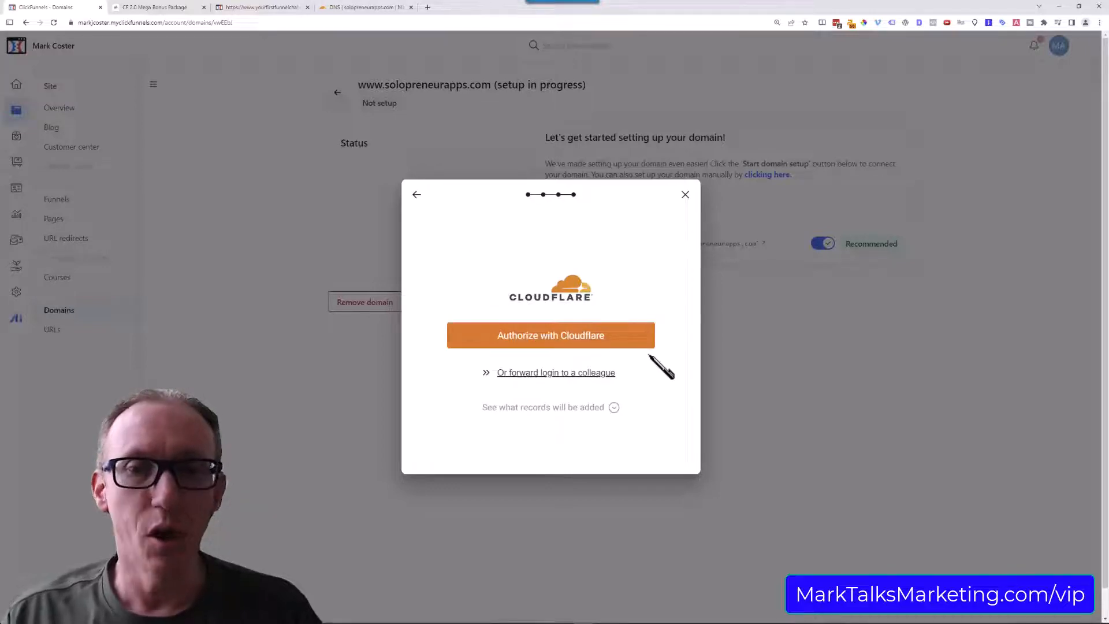
pyautogui.click(571, 345)
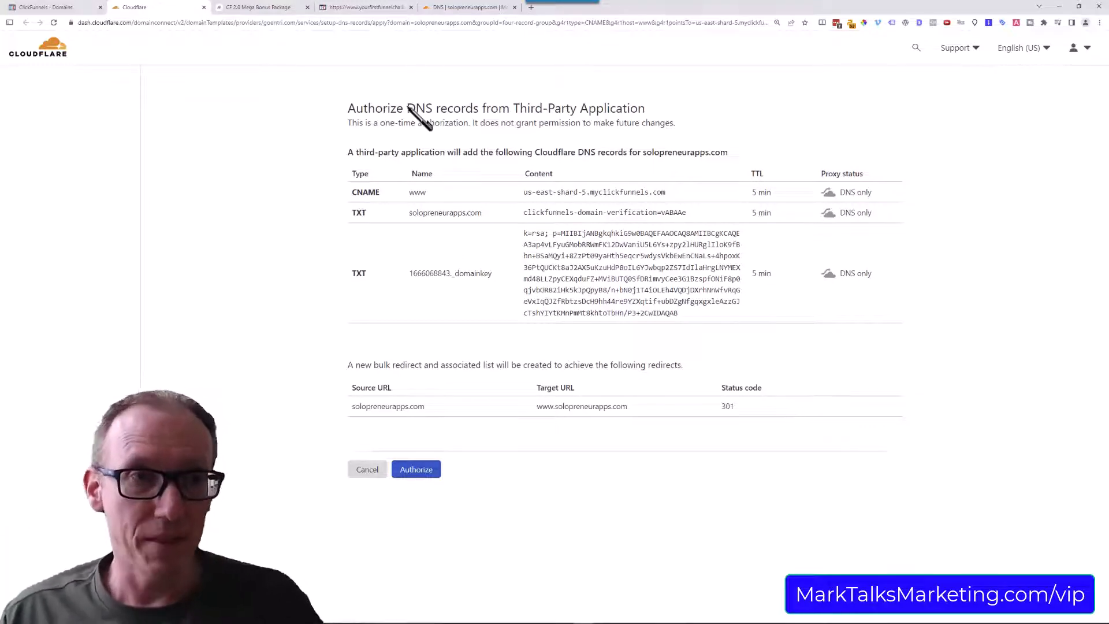
pyautogui.click(425, 471)
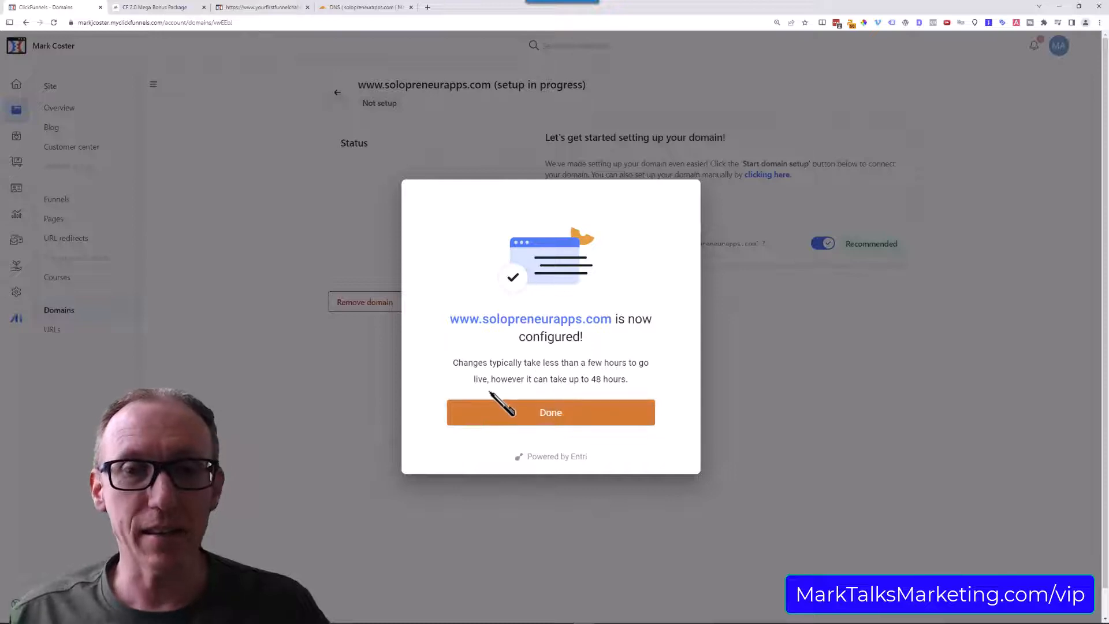
pyautogui.click(552, 420)
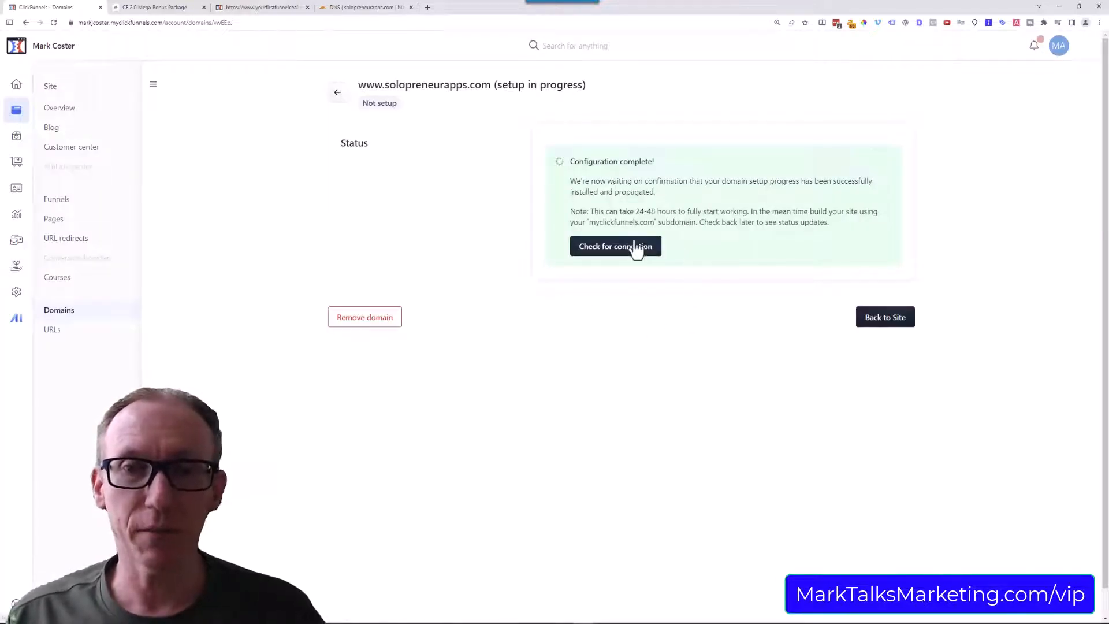
pyautogui.click(618, 255)
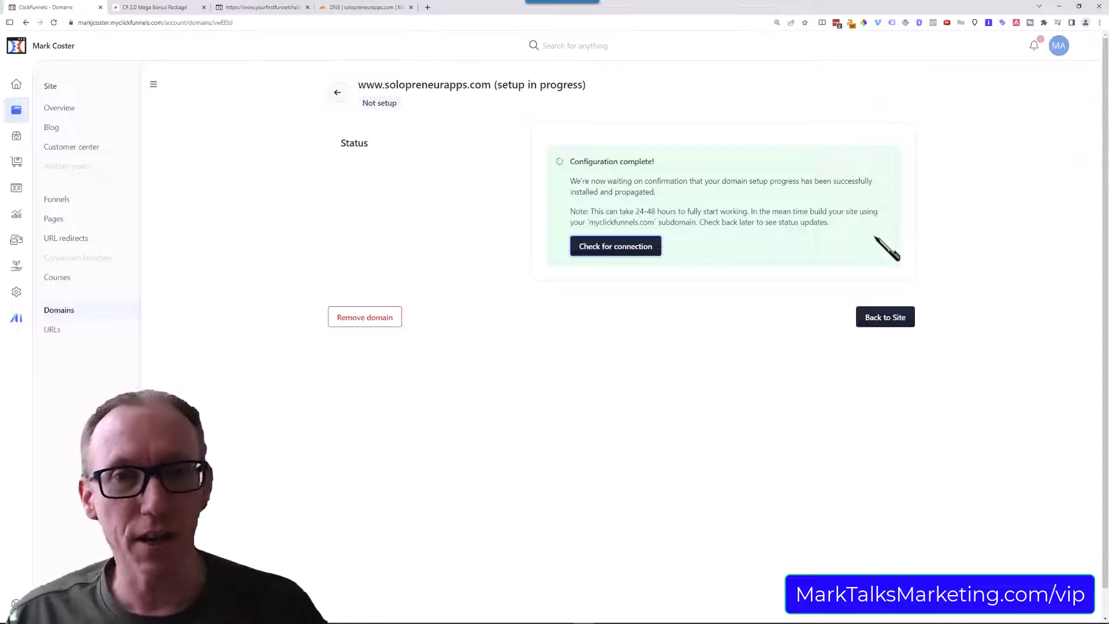
pyautogui.click(338, 93)
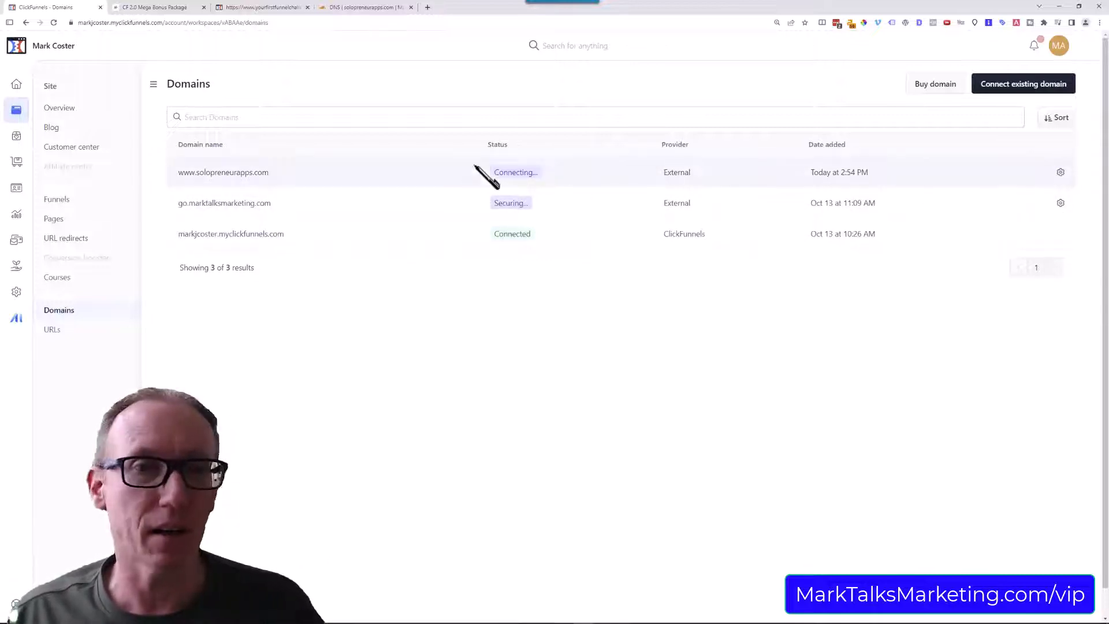
pyautogui.click(53, 23)
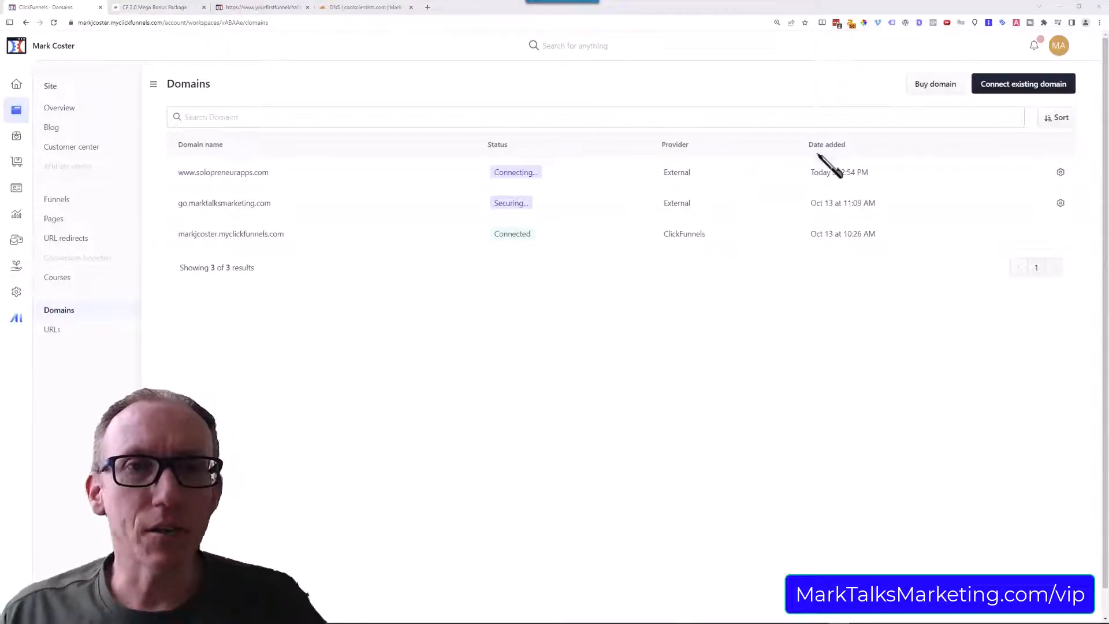
# Start connecting another existing domain and enter coolscientists.com, copied from its Cloudflare DNS page.
pyautogui.click(359, 6)
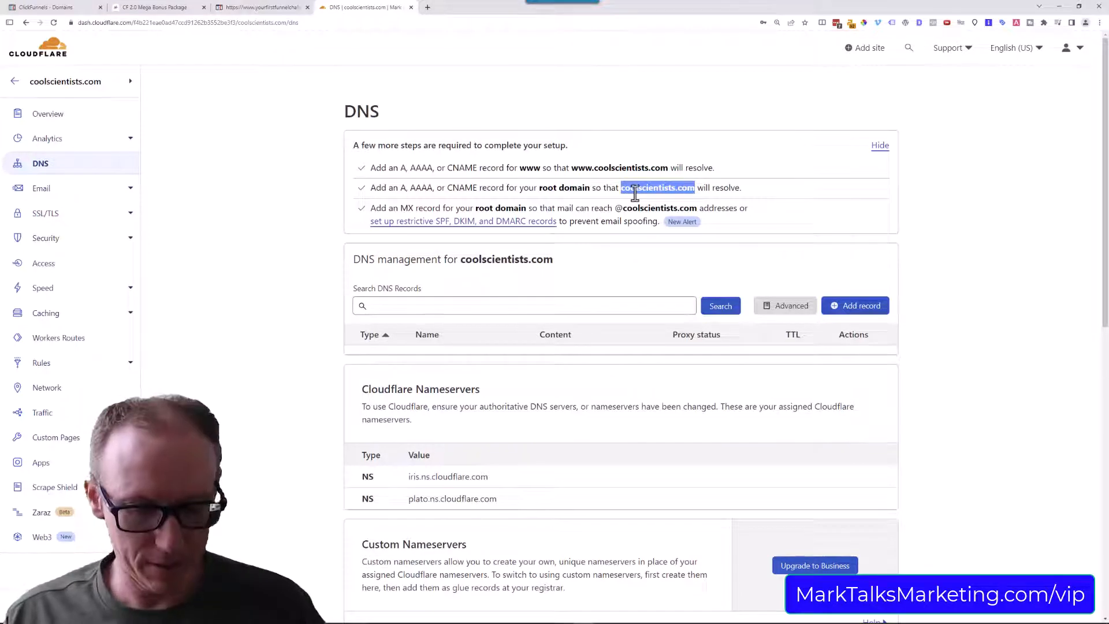
pyautogui.click(45, 7)
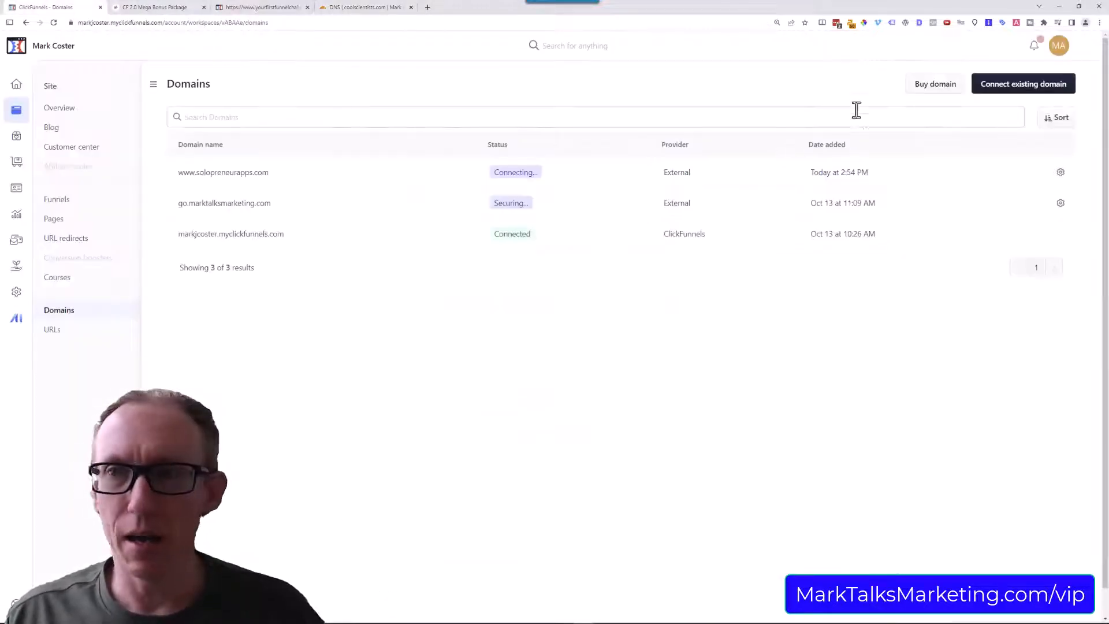
pyautogui.click(991, 89)
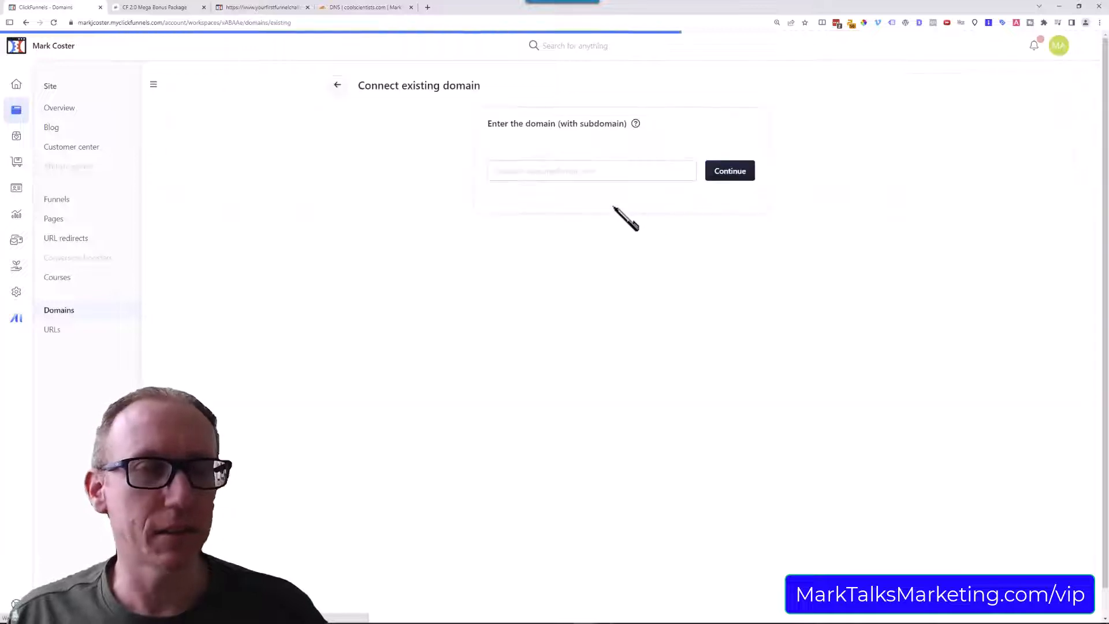
pyautogui.click(624, 171)
pyautogui.write('coolscientists.com')
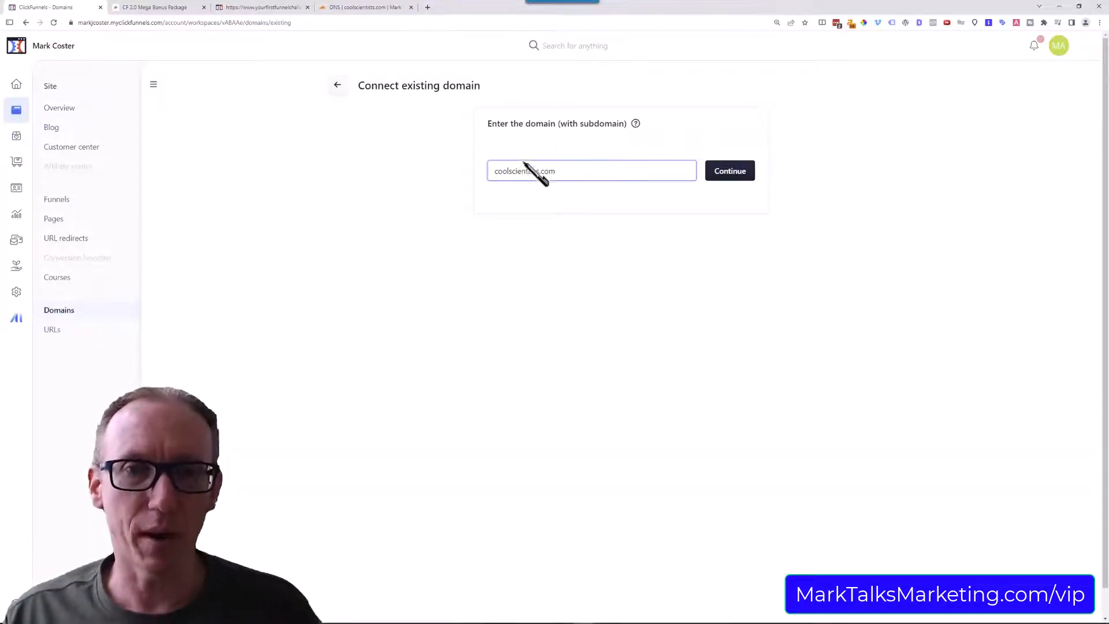
# Prefix the domain with the go. subdomain, submit go.coolscientists.com and add it.
pyautogui.click(498, 175)
pyautogui.write('go.')
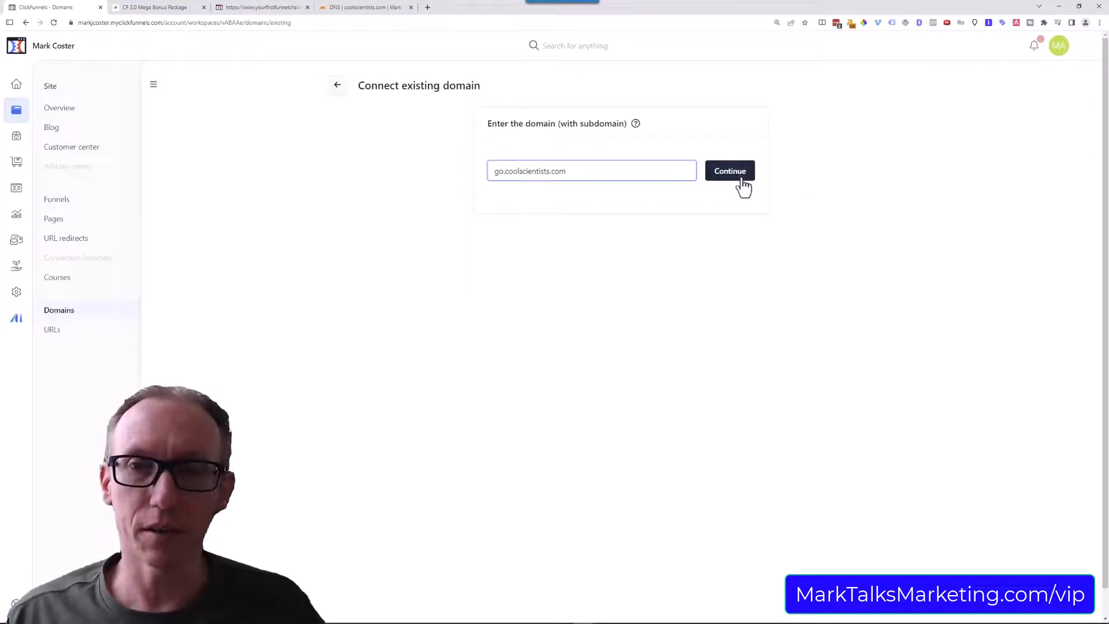
pyautogui.click(715, 173)
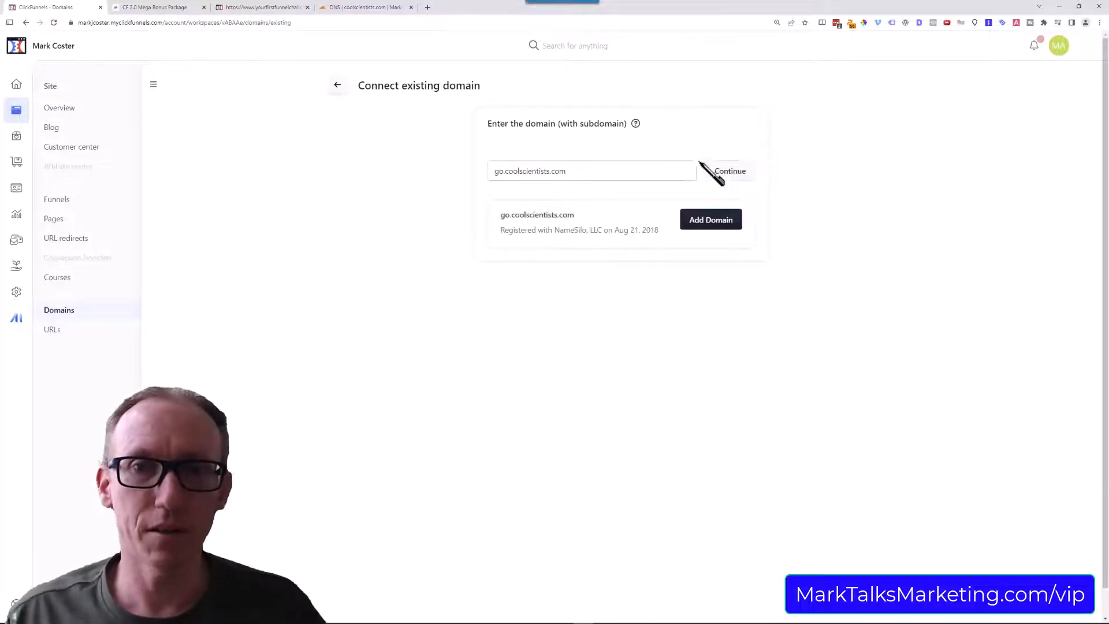
pyautogui.click(711, 218)
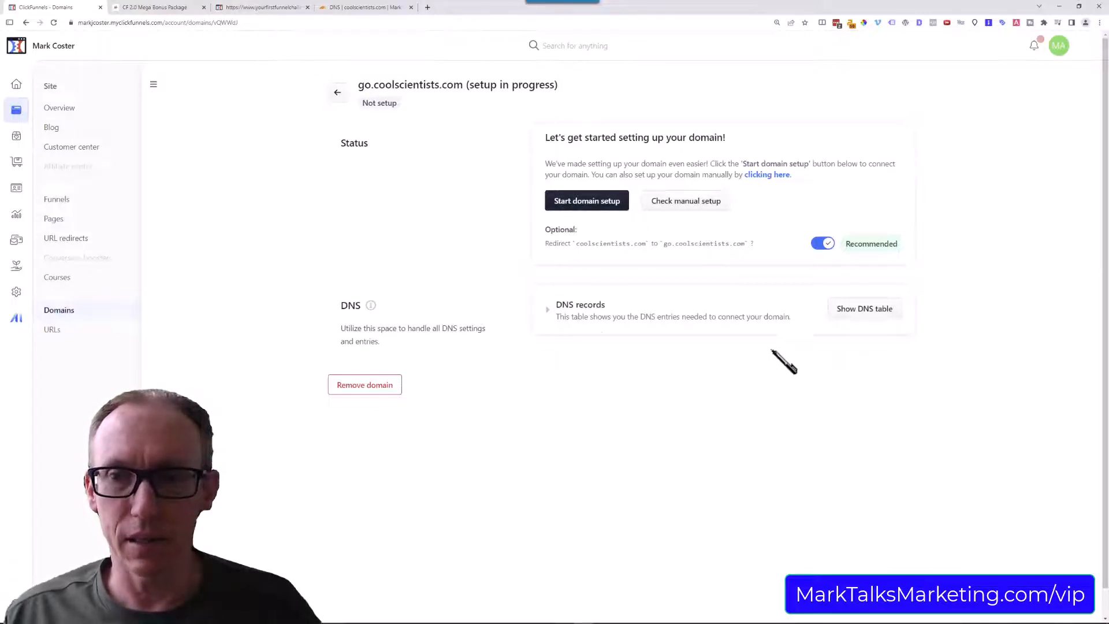
# Show the DNS records required for go.coolscientists.com, copy the TXT verification value and switch to the domain's Cloudflare DNS page.
pyautogui.click(846, 313)
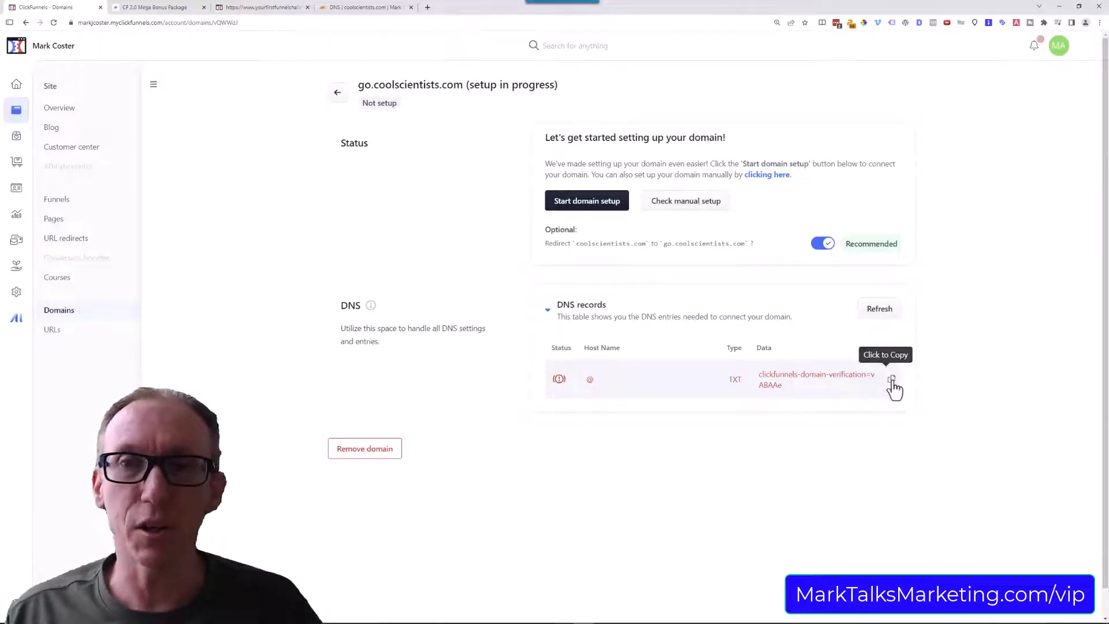
pyautogui.click(892, 381)
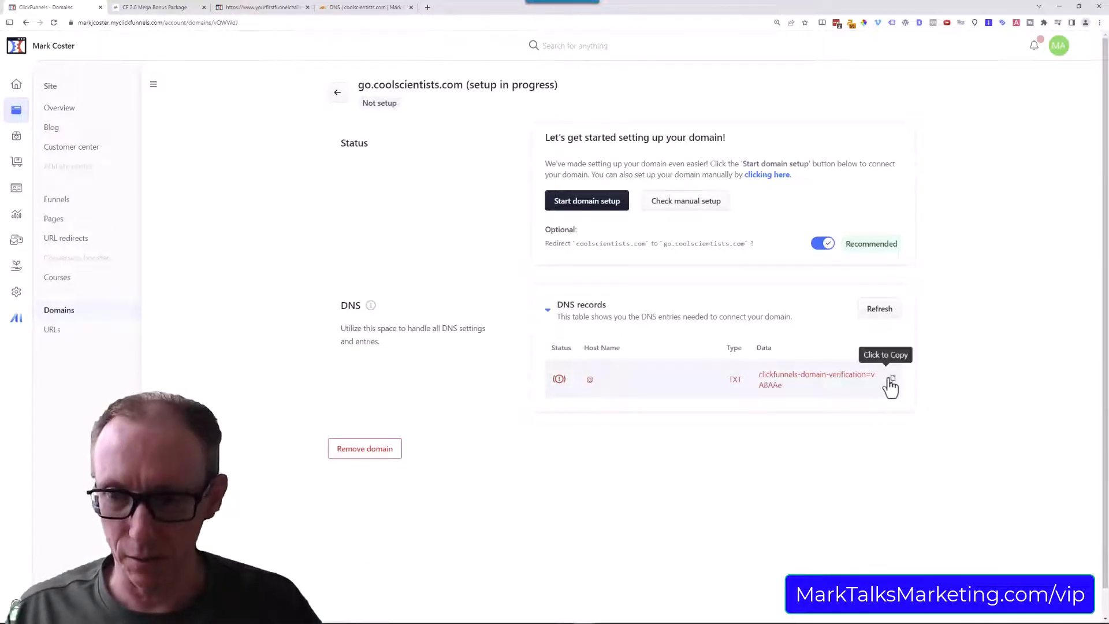
pyautogui.click(891, 381)
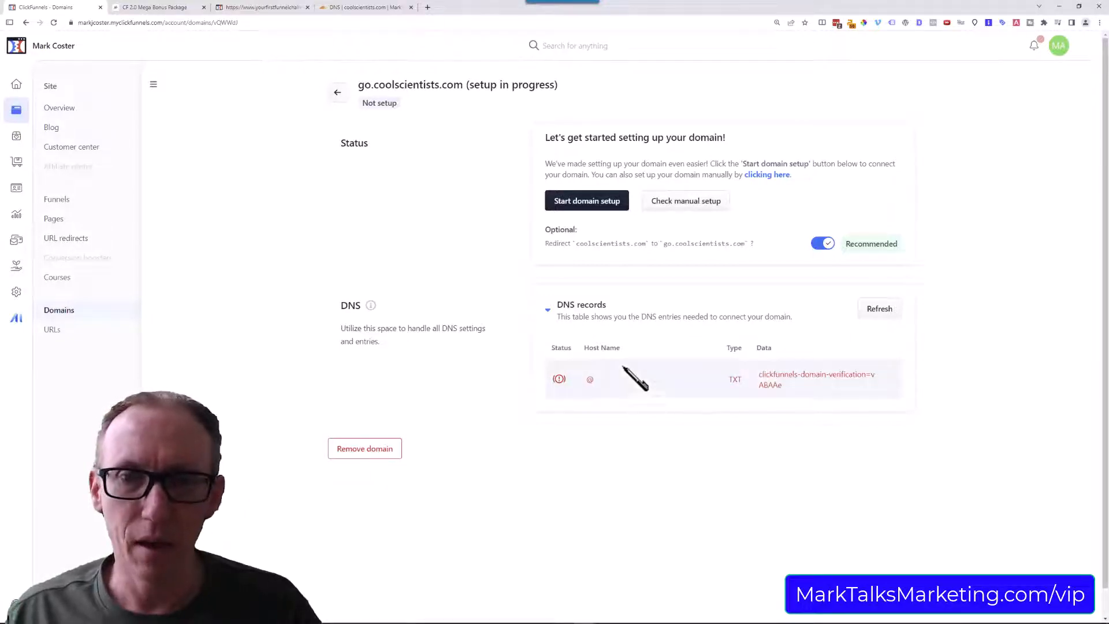
pyautogui.click(399, 8)
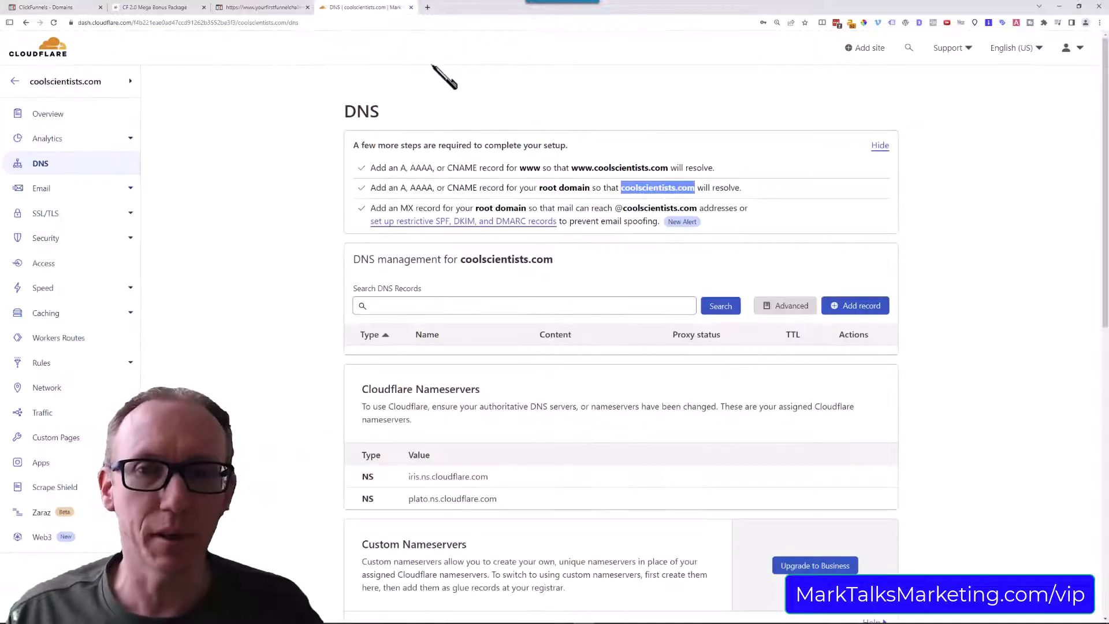
# Add and save a TXT record named @ for coolscientists.com, pasting the copied domain verification value as its content.
pyautogui.click(857, 312)
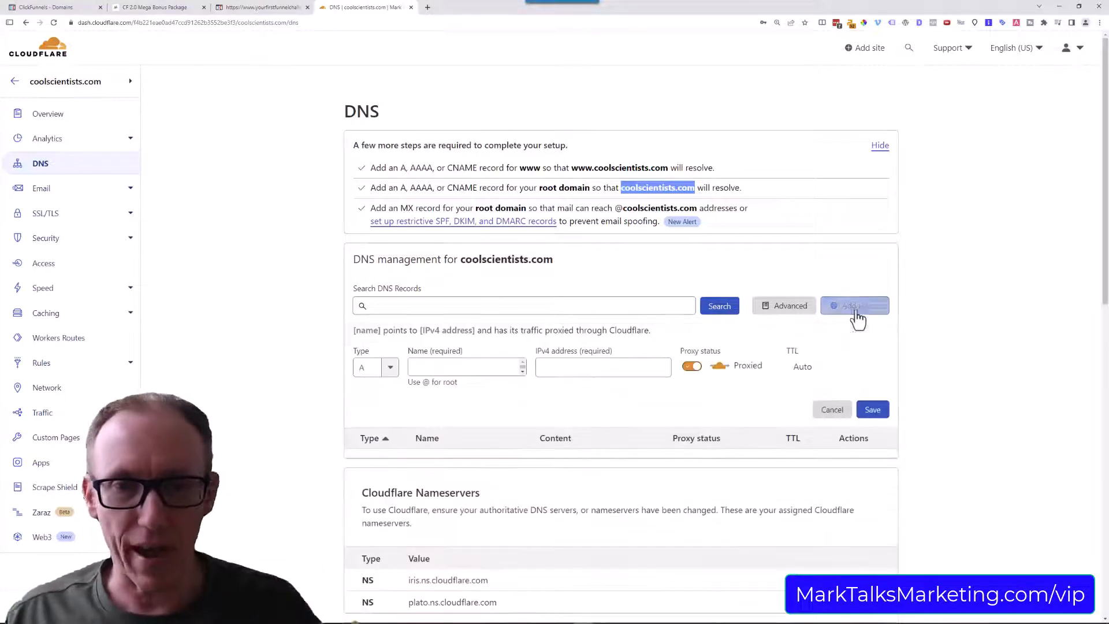
pyautogui.click(381, 370)
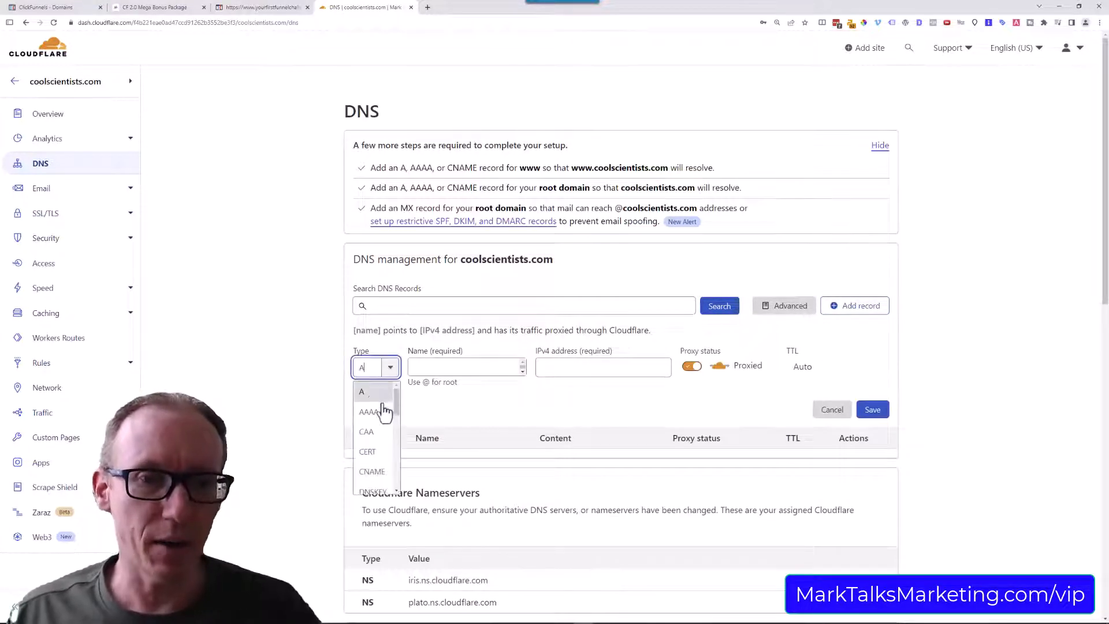
pyautogui.scroll(-4, 389, 445)
pyautogui.scroll(-4, 390, 459)
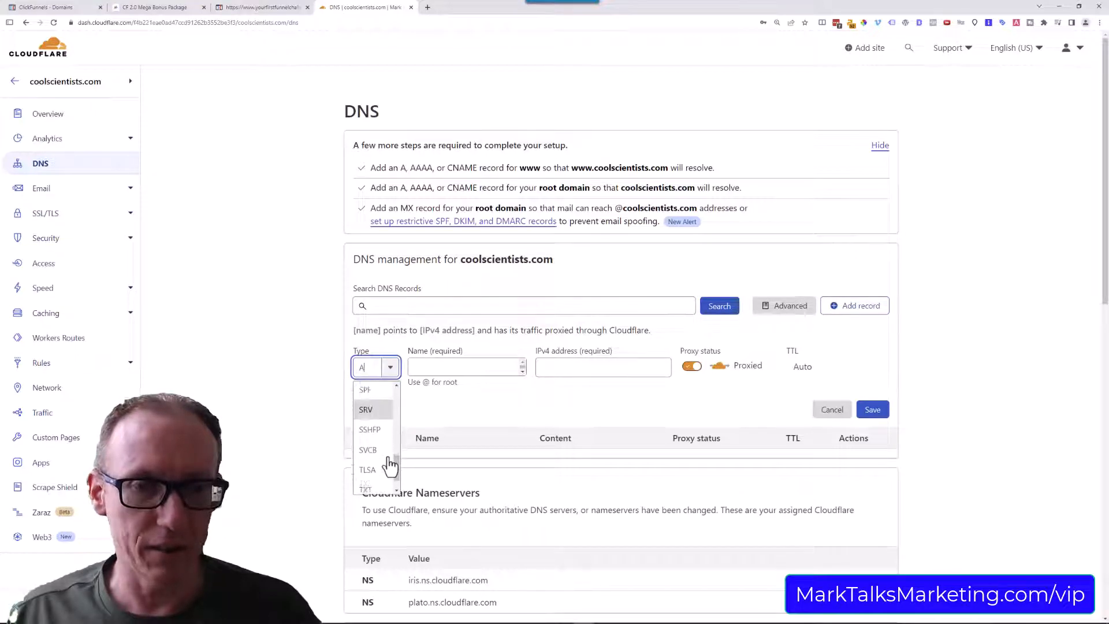
pyautogui.scroll(-1, 388, 462)
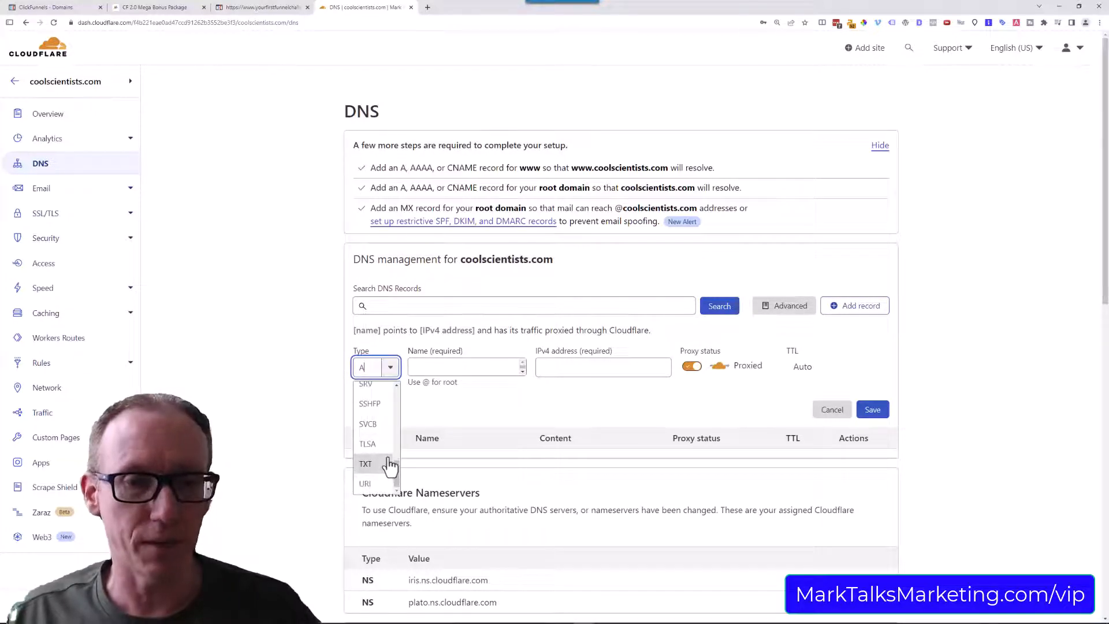
pyautogui.click(381, 470)
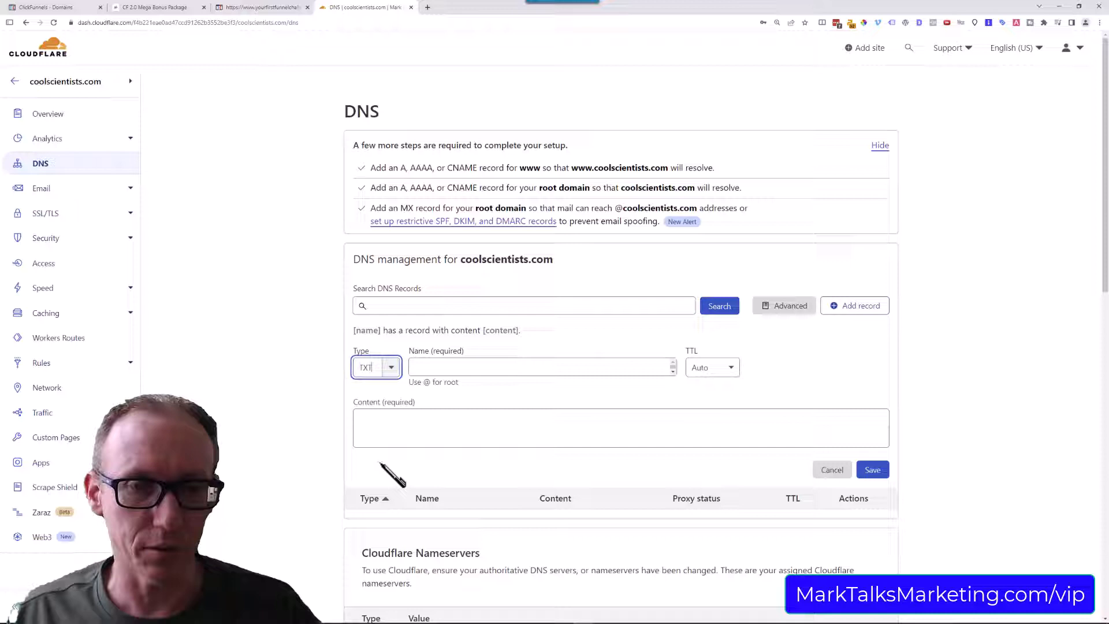
pyautogui.click(454, 369)
pyautogui.write('@')
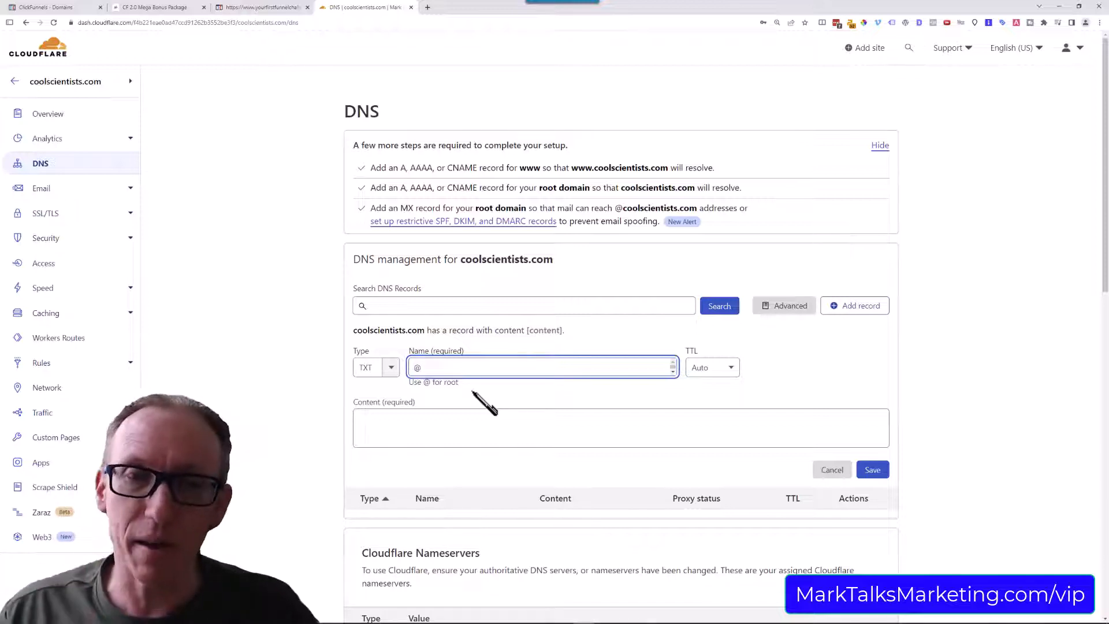
pyautogui.click(453, 418)
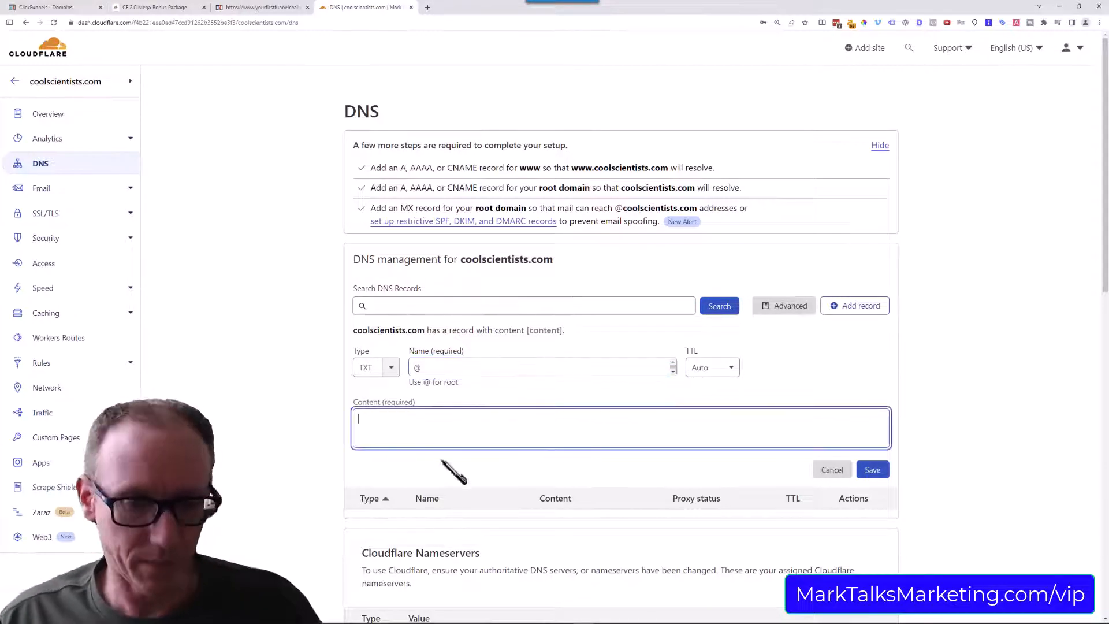
pyautogui.write('clickfunnels-domain-verification=vABAAe')
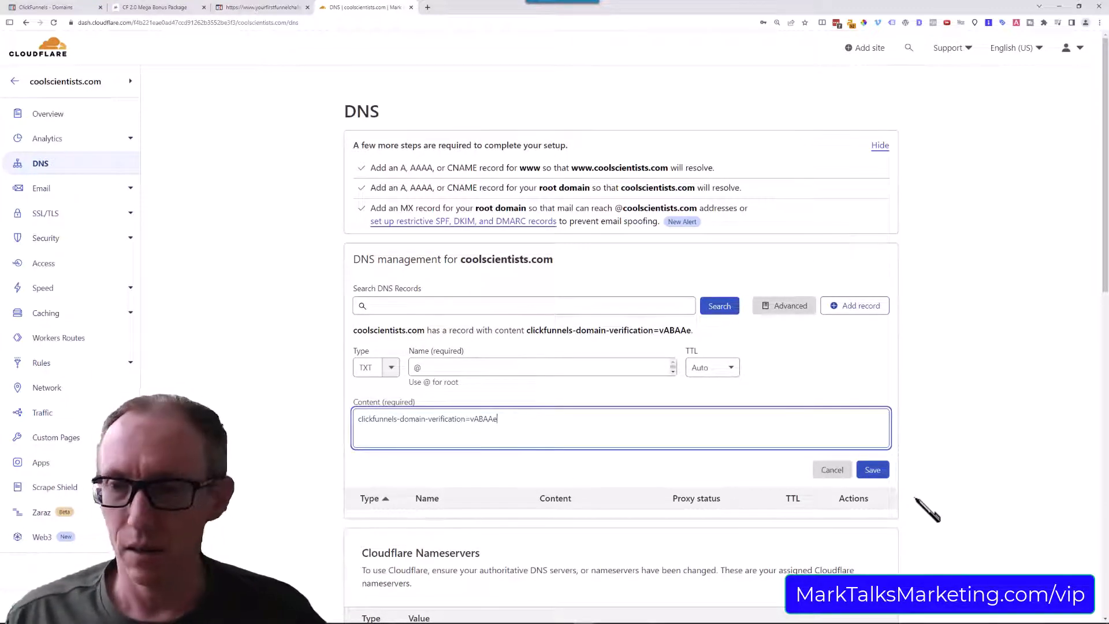
pyautogui.click(872, 470)
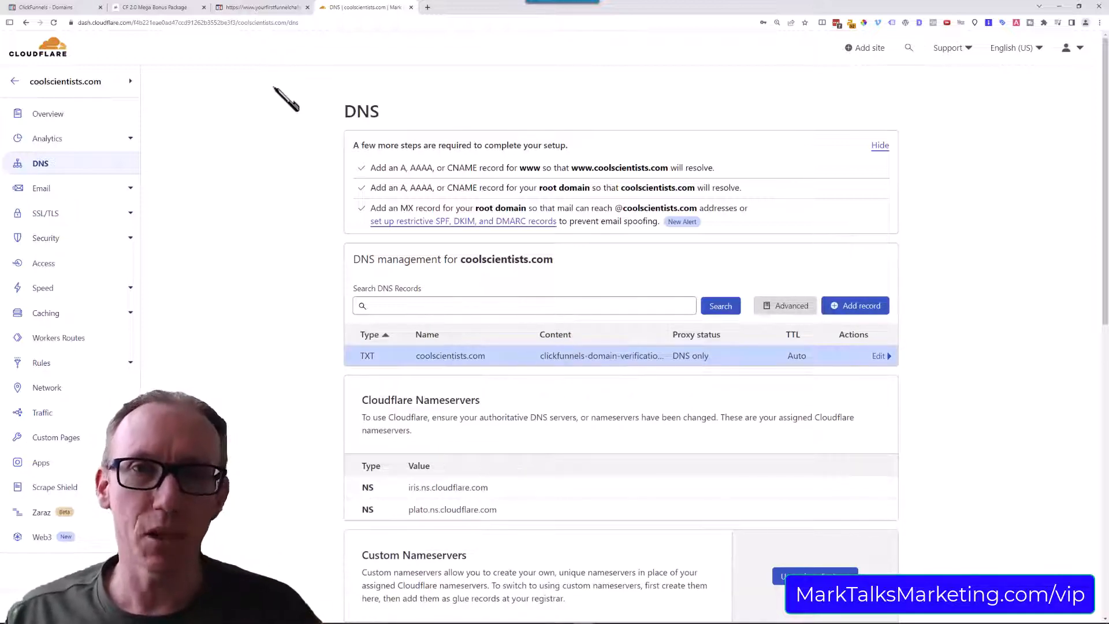
# Switch to ClickFunnels, refresh the DNS records of go.coolscientists.com and show the DNS table again.
pyautogui.click(76, 8)
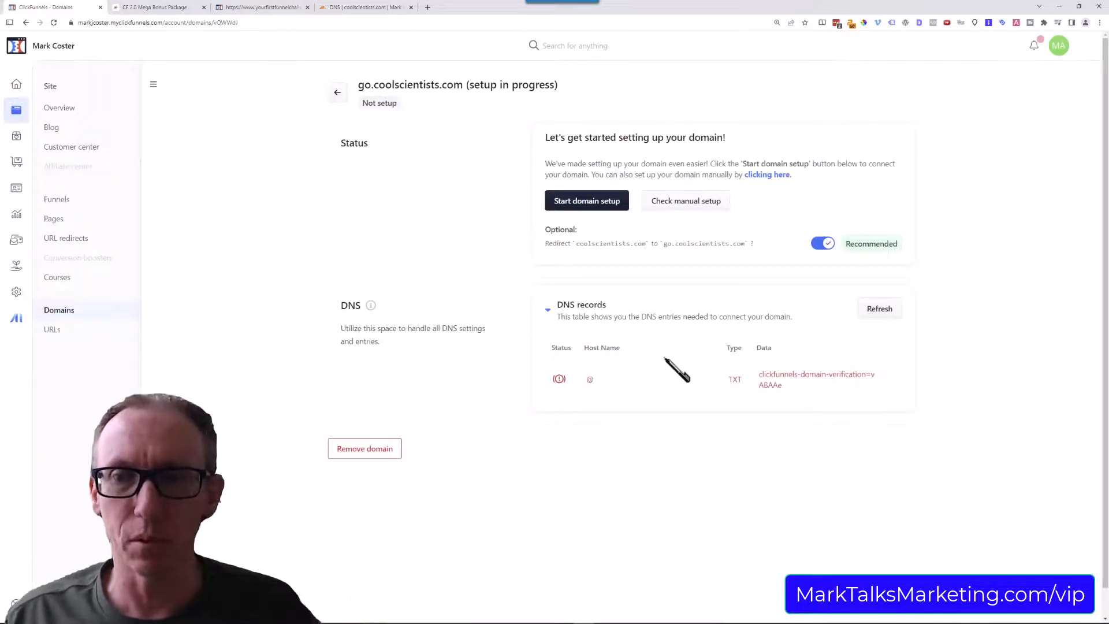
pyautogui.click(877, 316)
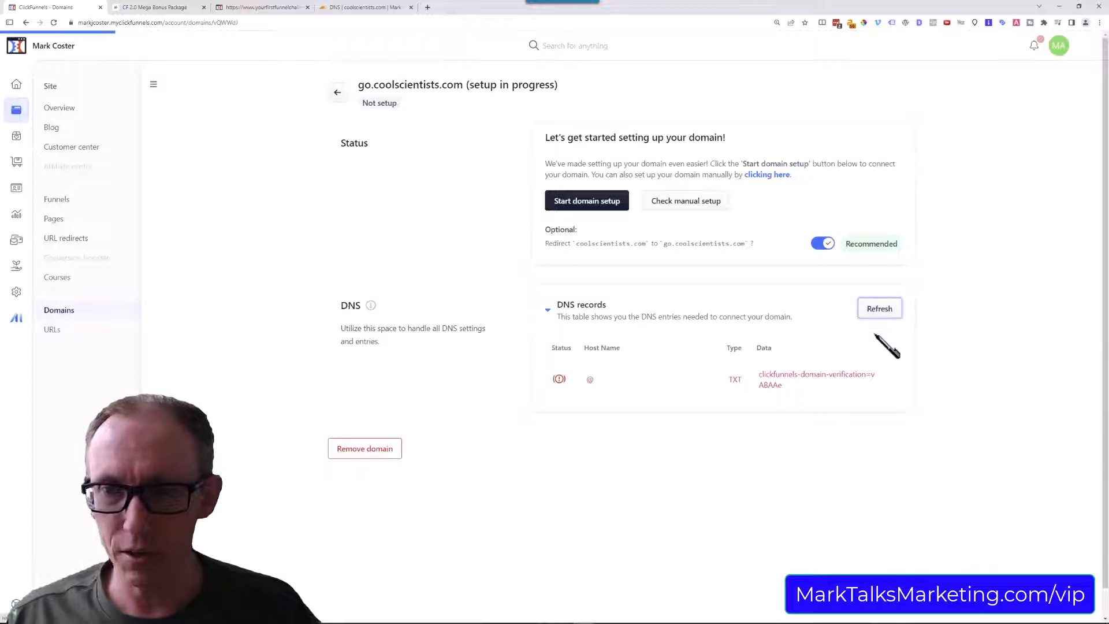
pyautogui.click(754, 176)
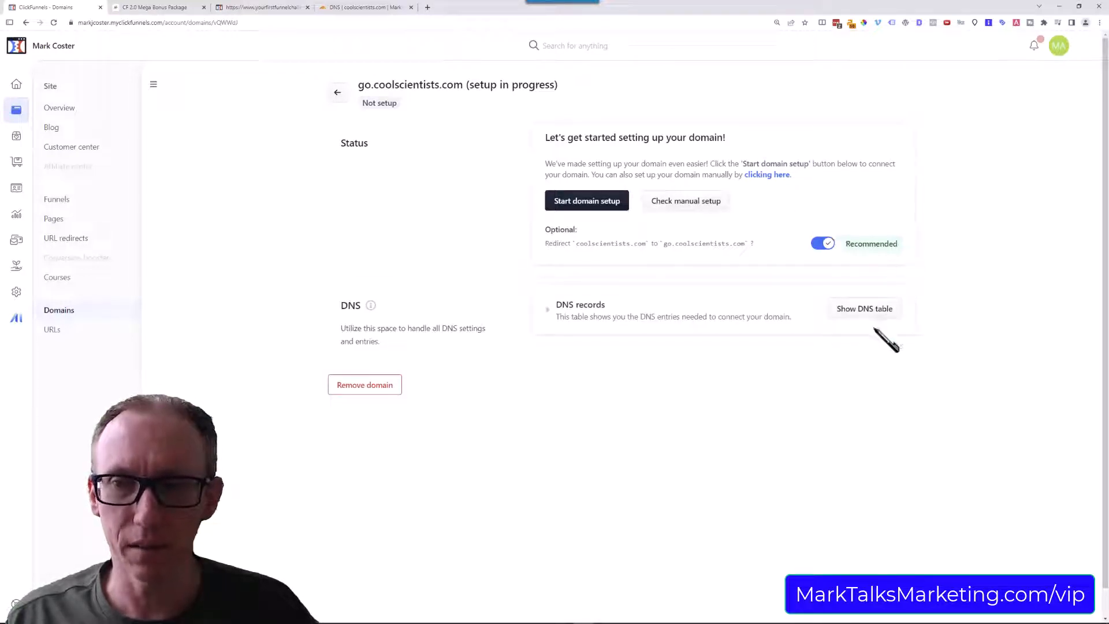
pyautogui.click(879, 310)
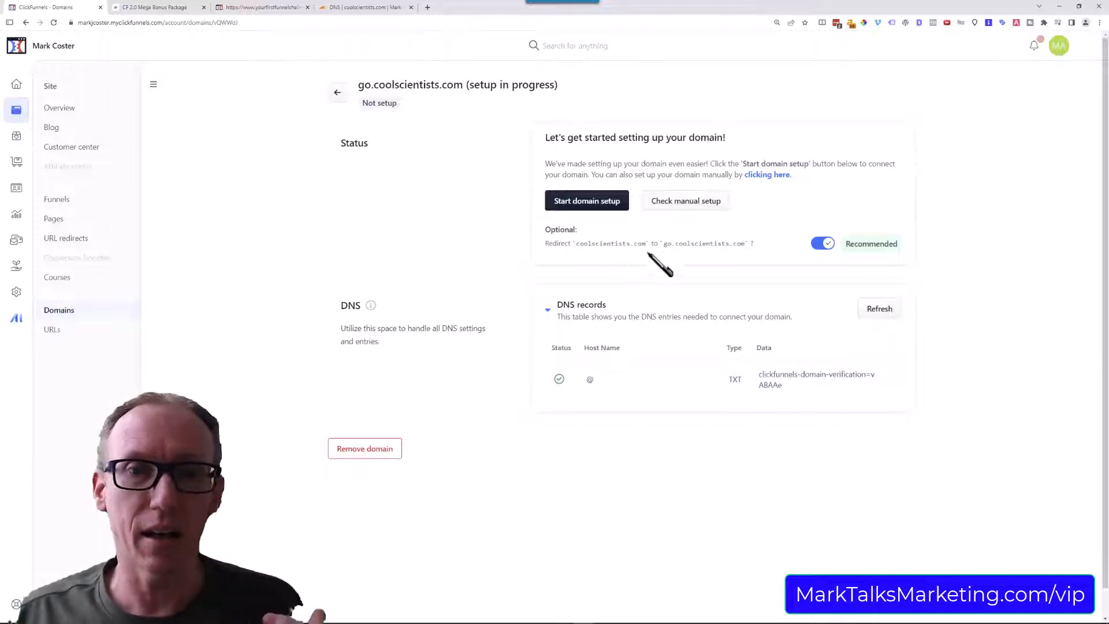
# Run the manual setup check for go.coolscientists.com, reload its page and DNS records, and validate the domain's ownership.
pyautogui.click(694, 201)
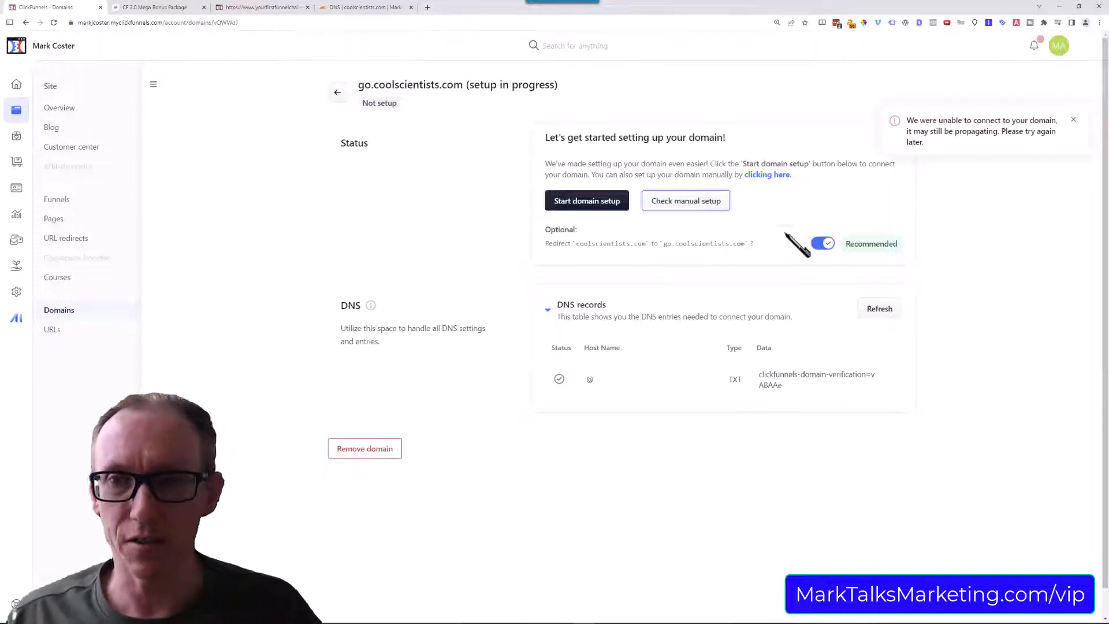
pyautogui.click(55, 23)
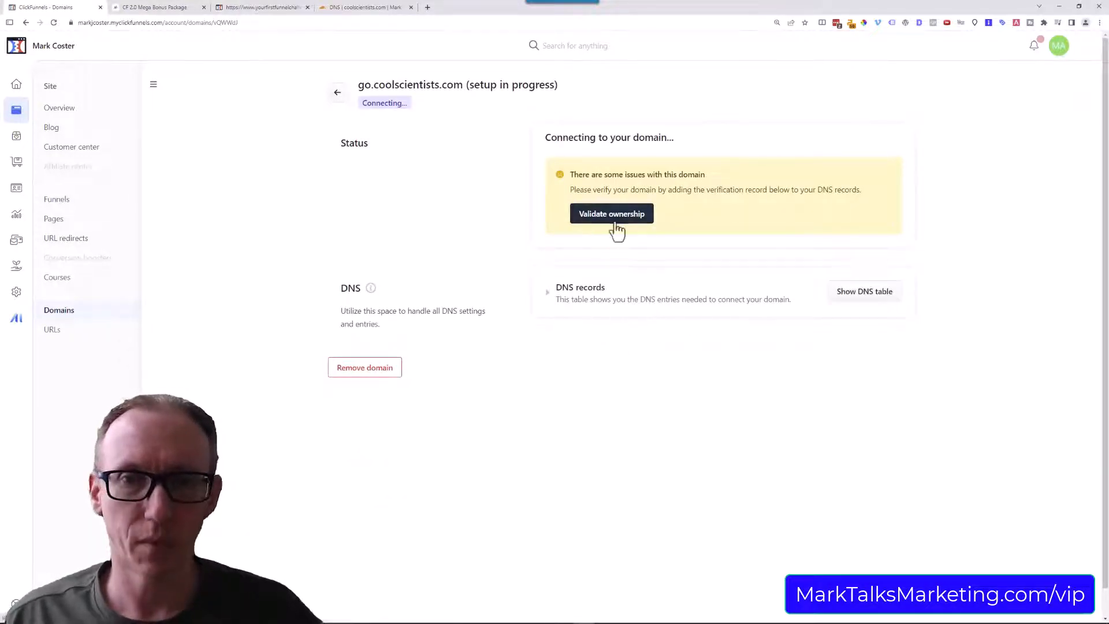
pyautogui.click(548, 296)
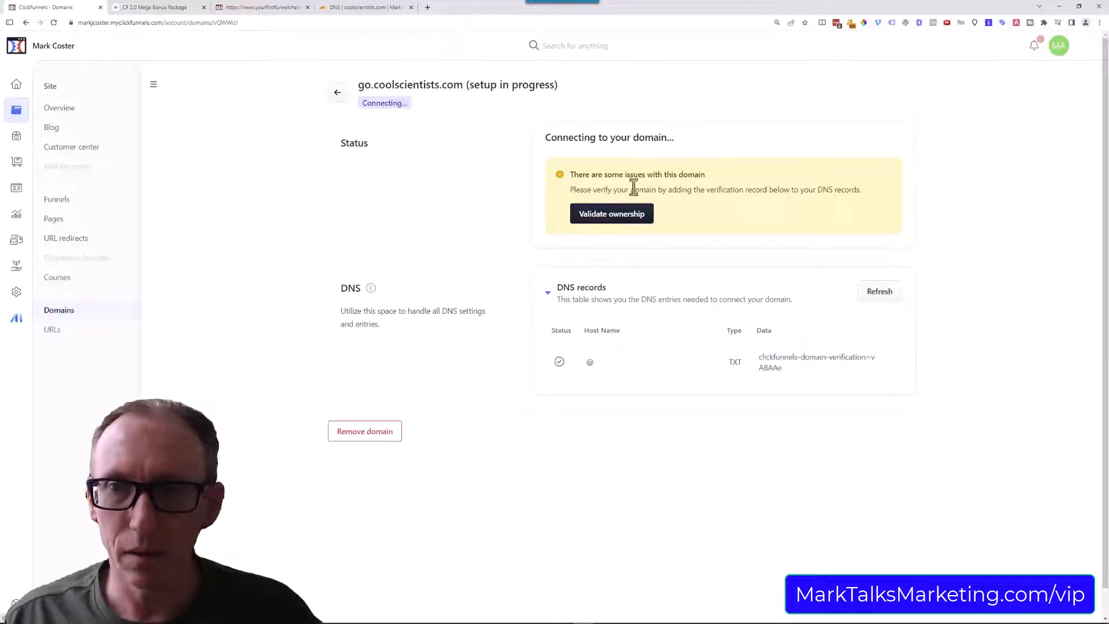
pyautogui.click(879, 293)
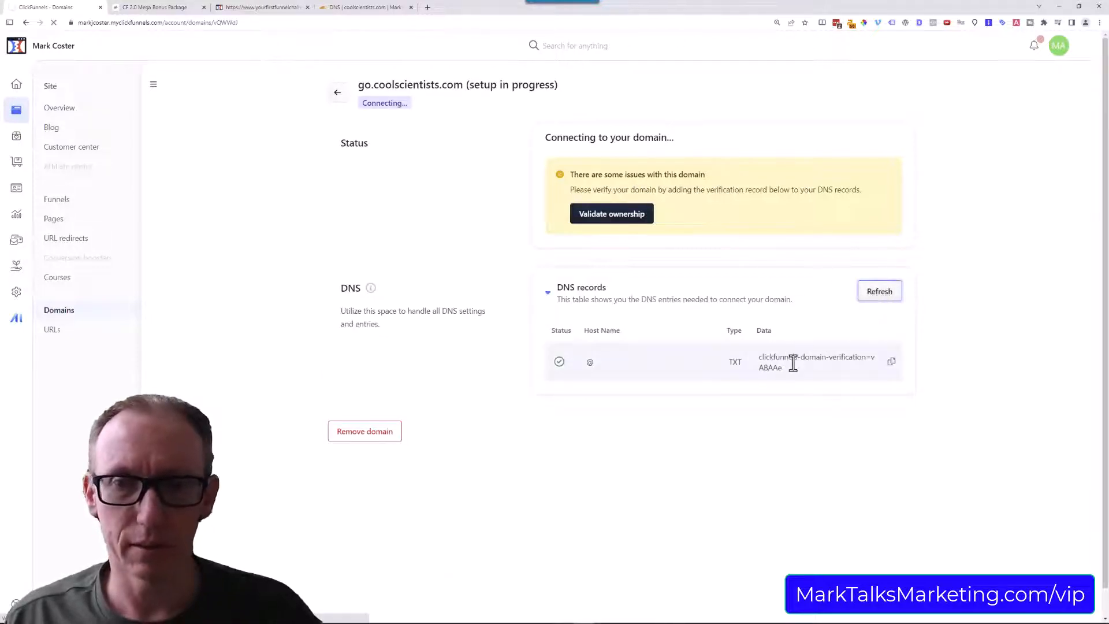
pyautogui.click(621, 218)
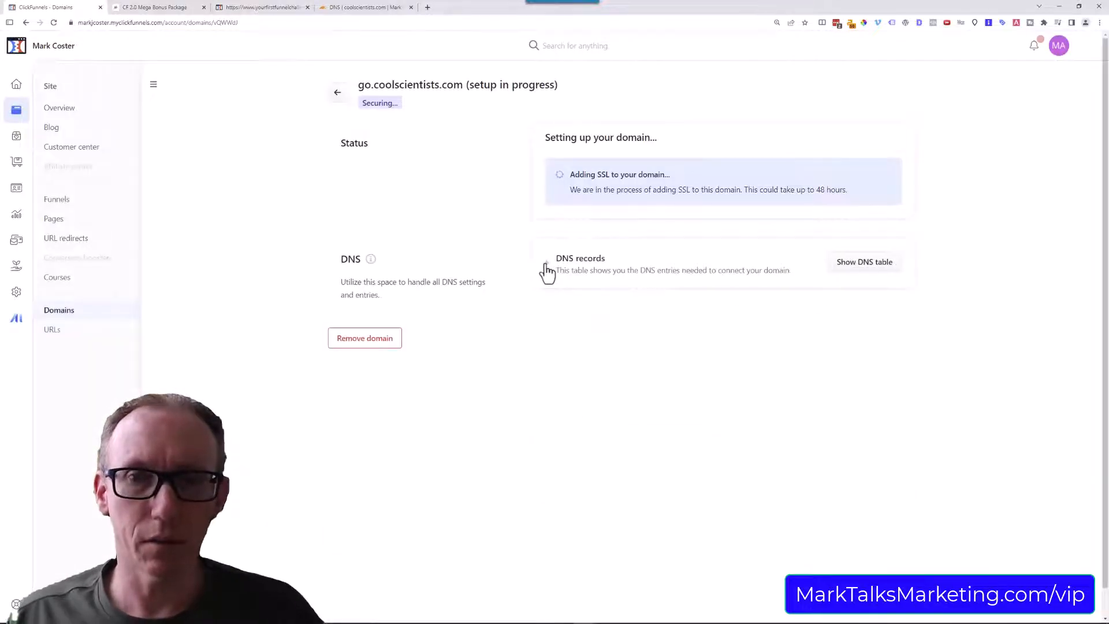
# Copy the domain key host name from the ClickFunnels DNS table and start a Cloudflare TXT record named 1666069103._domainkey.
pyautogui.click(545, 264)
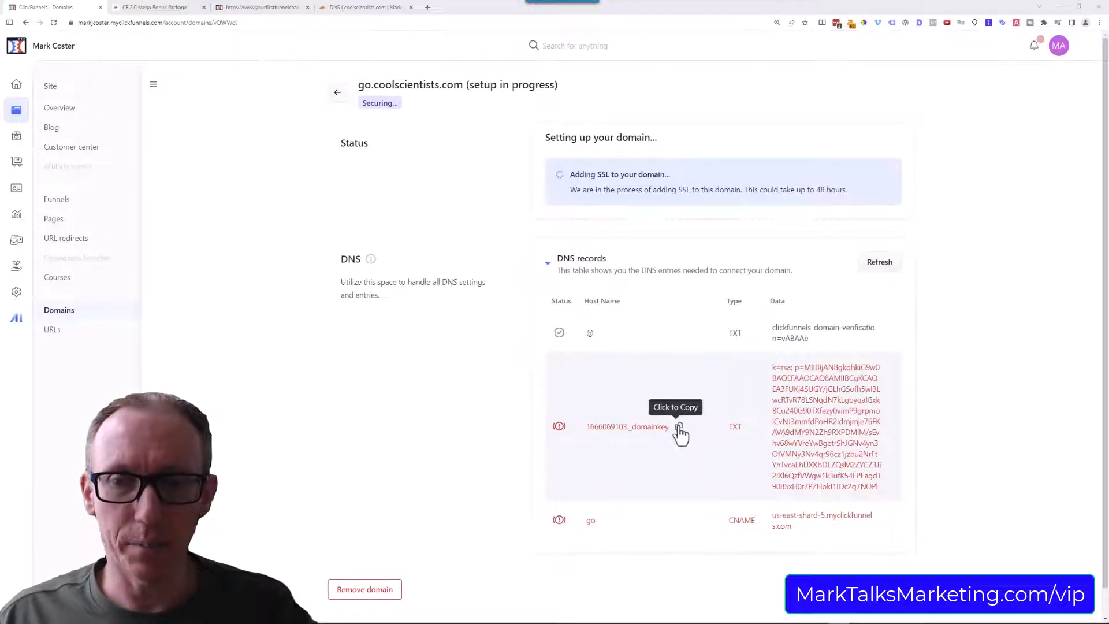
pyautogui.click(678, 427)
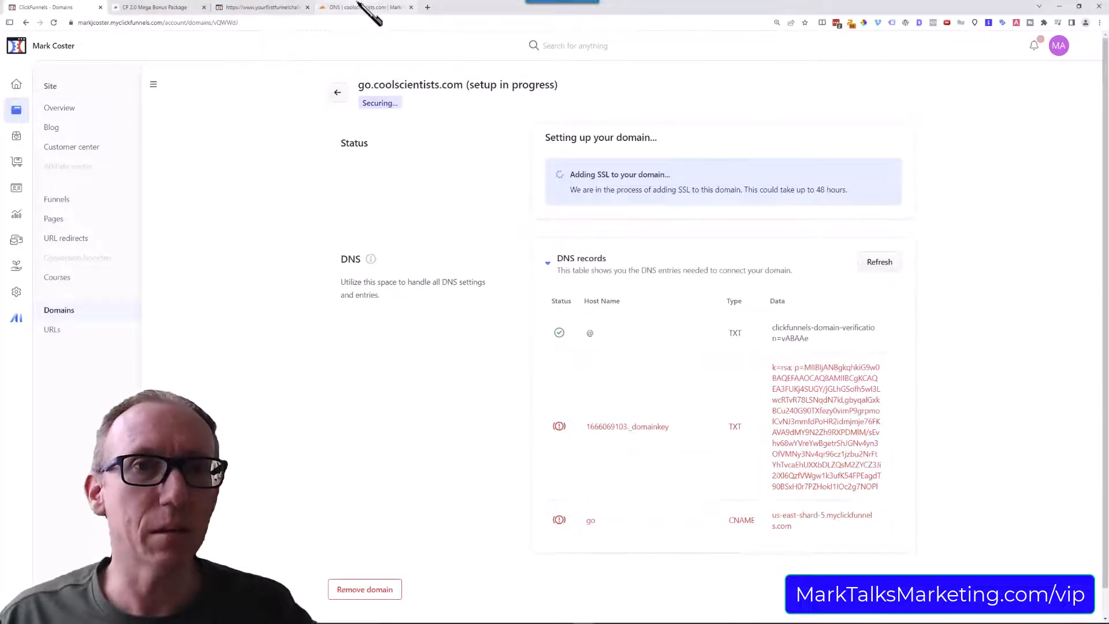
pyautogui.click(361, 6)
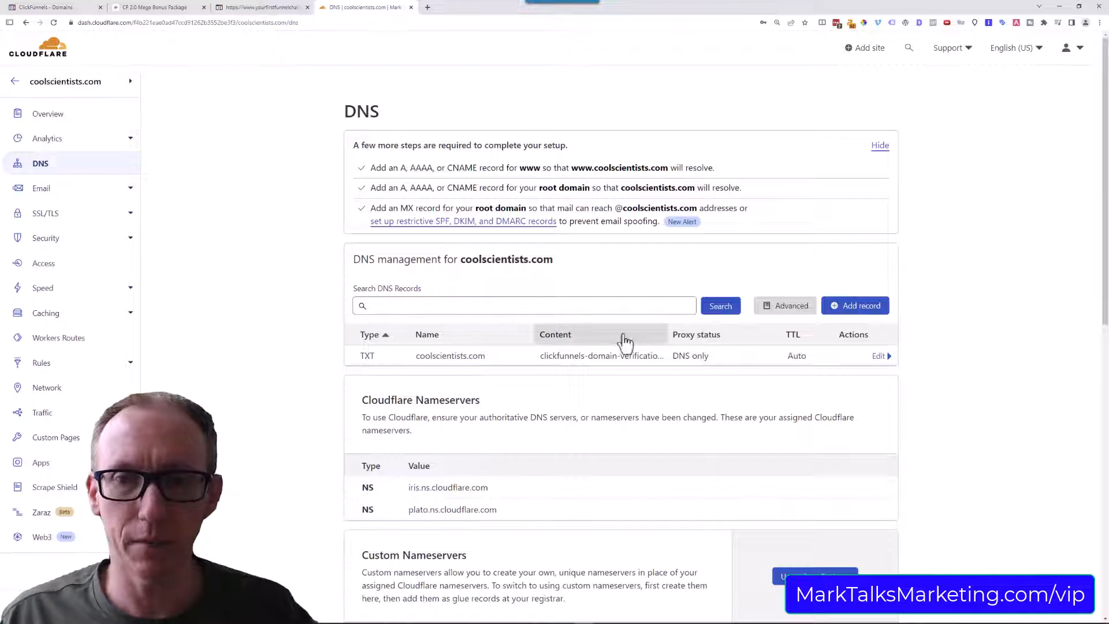
pyautogui.click(869, 310)
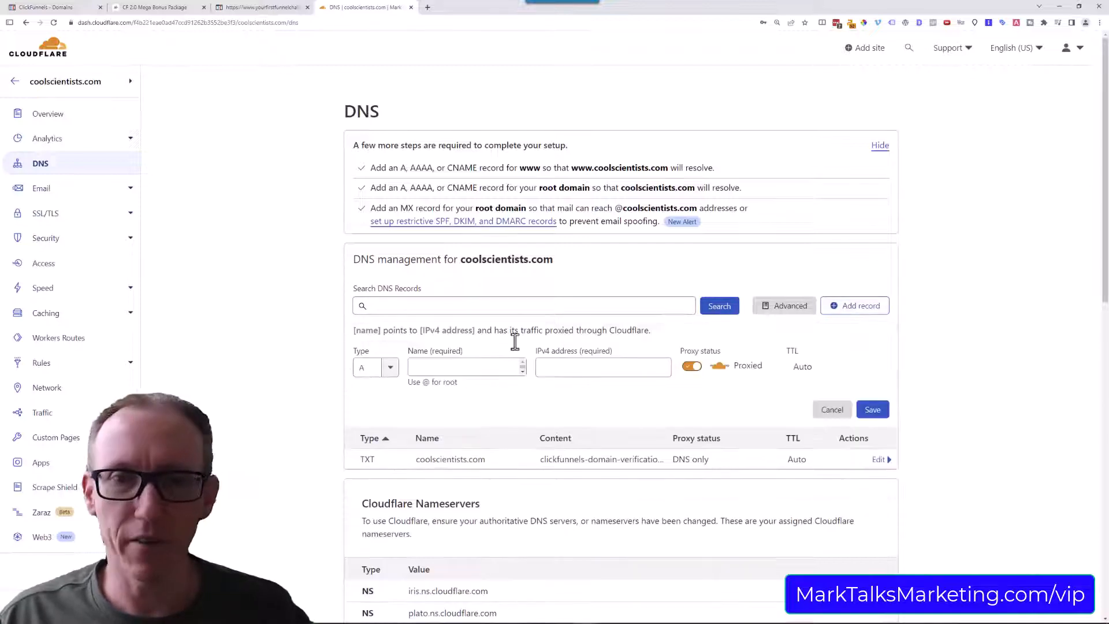
pyautogui.click(391, 369)
pyautogui.scroll(-5, 384, 439)
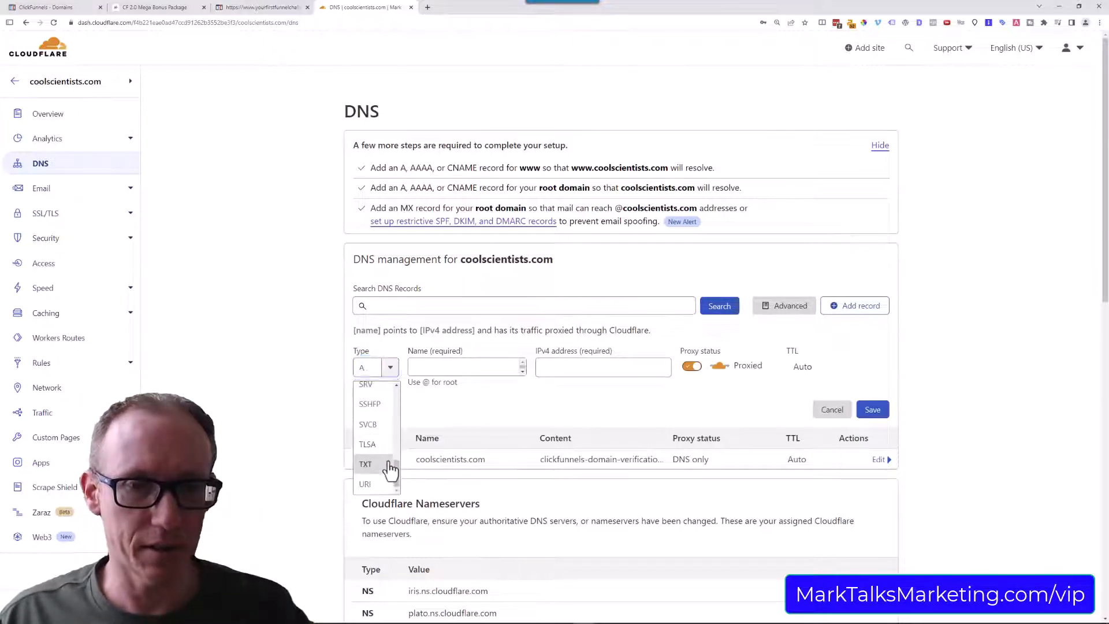
pyautogui.click(389, 465)
pyautogui.click(440, 367)
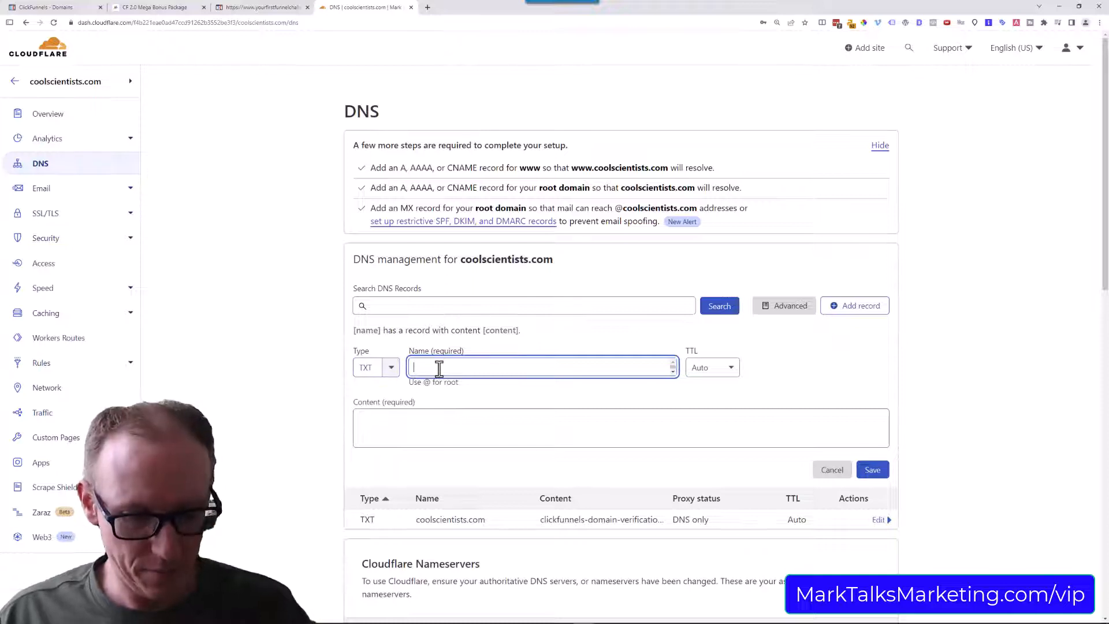
pyautogui.write('1666069103._domainkey')
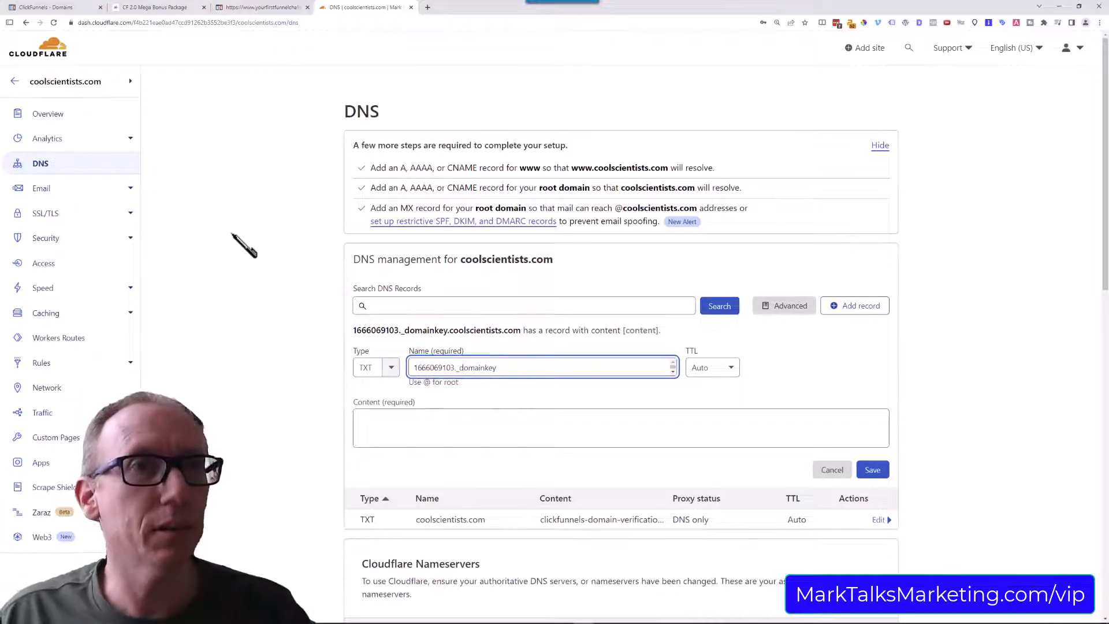
# Copy the domain key record's data value from ClickFunnels, paste it as the Cloudflare TXT record's content and save the record.
pyautogui.click(47, 7)
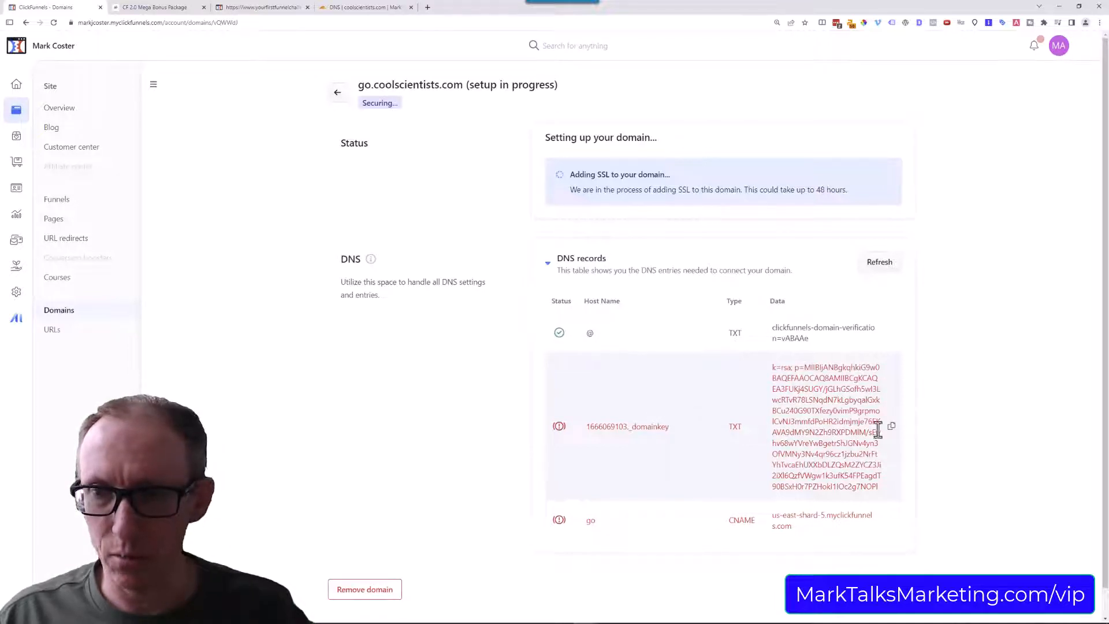
pyautogui.click(892, 427)
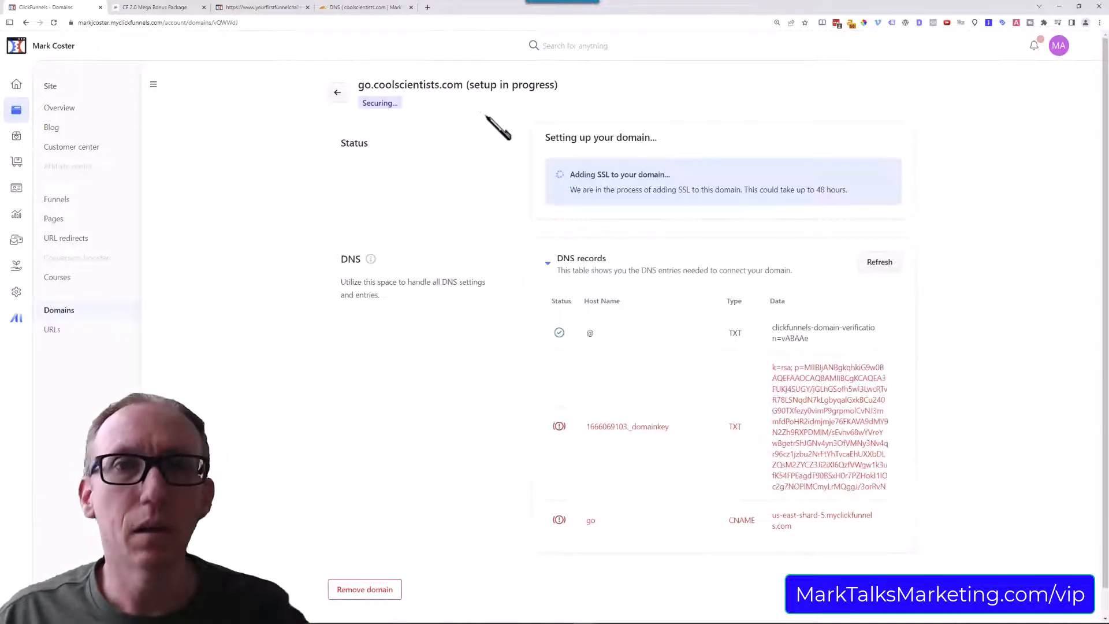
pyautogui.click(355, 7)
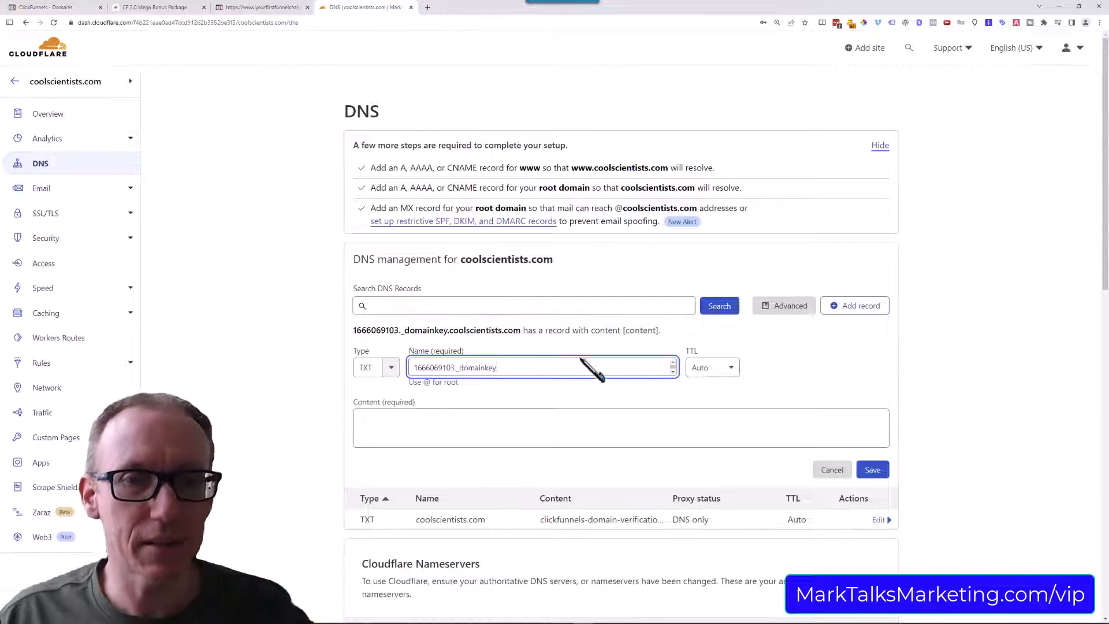
pyautogui.click(562, 421)
pyautogui.hotkey('ctrl', 'v')
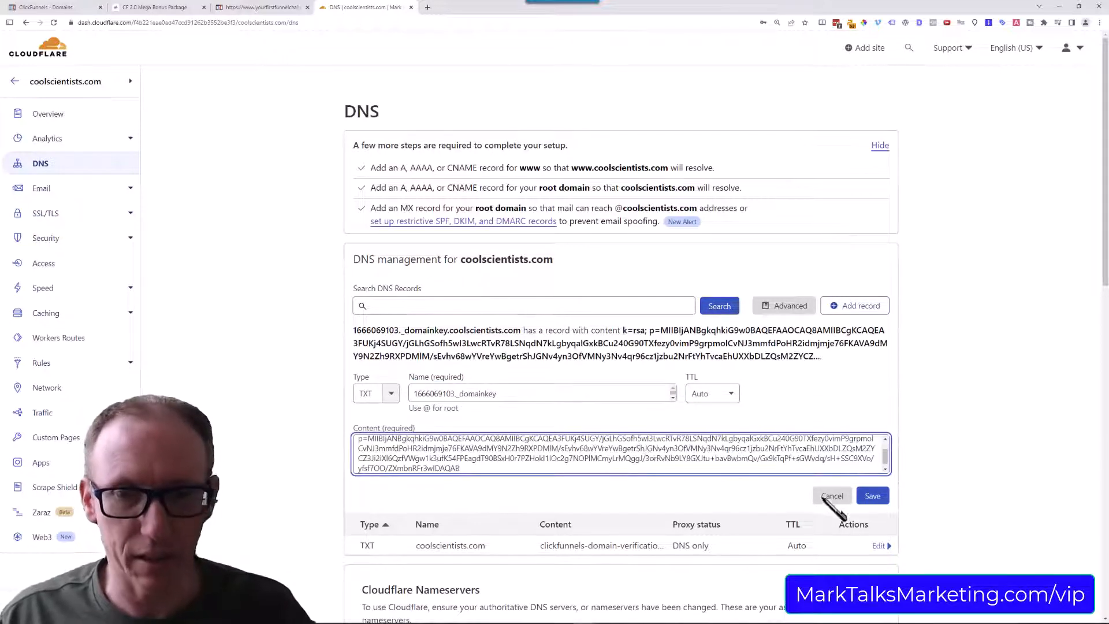
pyautogui.click(876, 497)
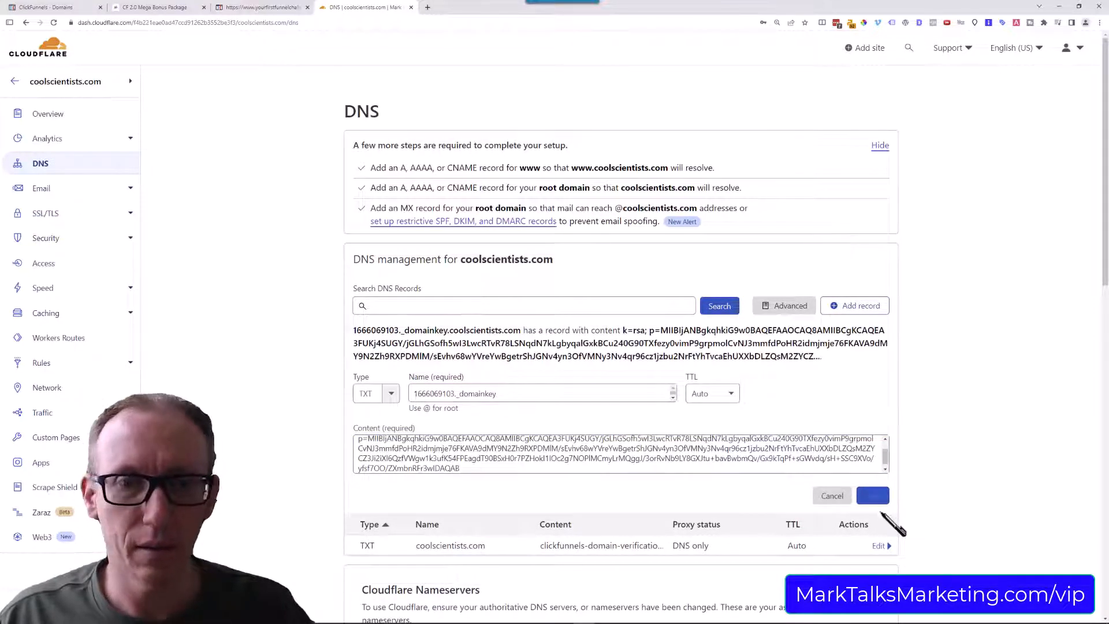
# Copy the go record's CNAME target from the ClickFunnels DNS table and start a Cloudflare CNAME record named go.
pyautogui.click(47, 7)
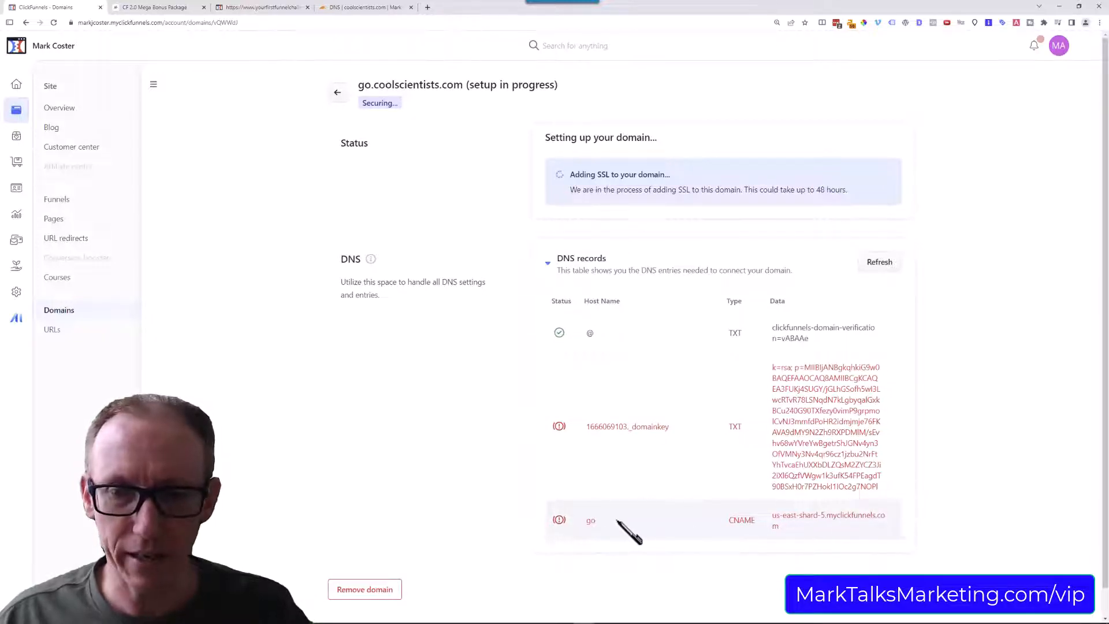
pyautogui.click(396, 8)
pyautogui.click(63, 7)
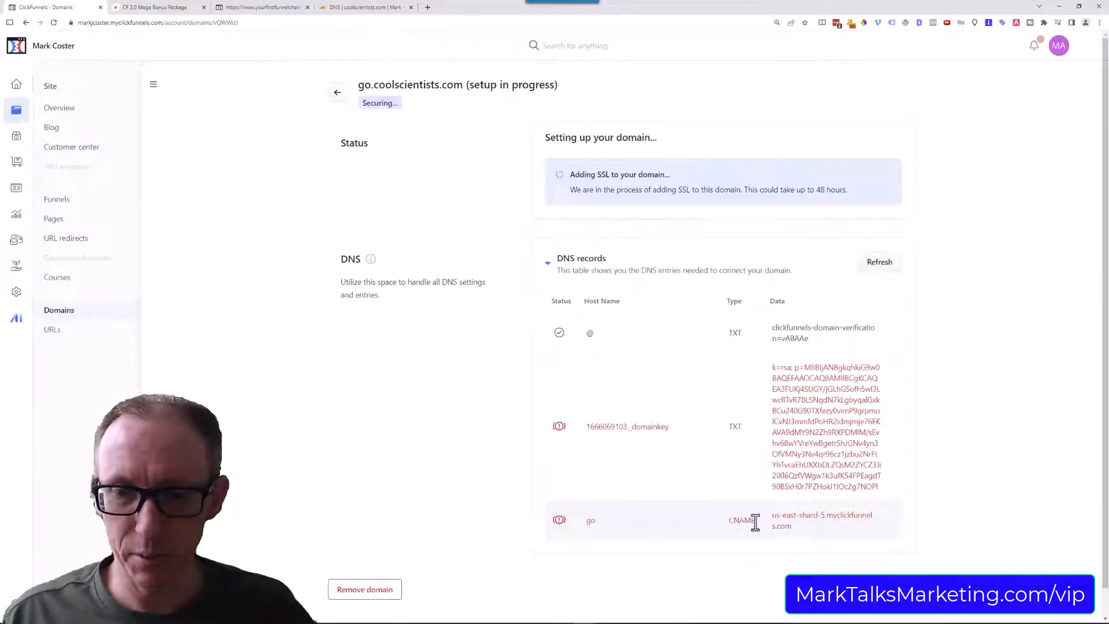
pyautogui.click(391, 8)
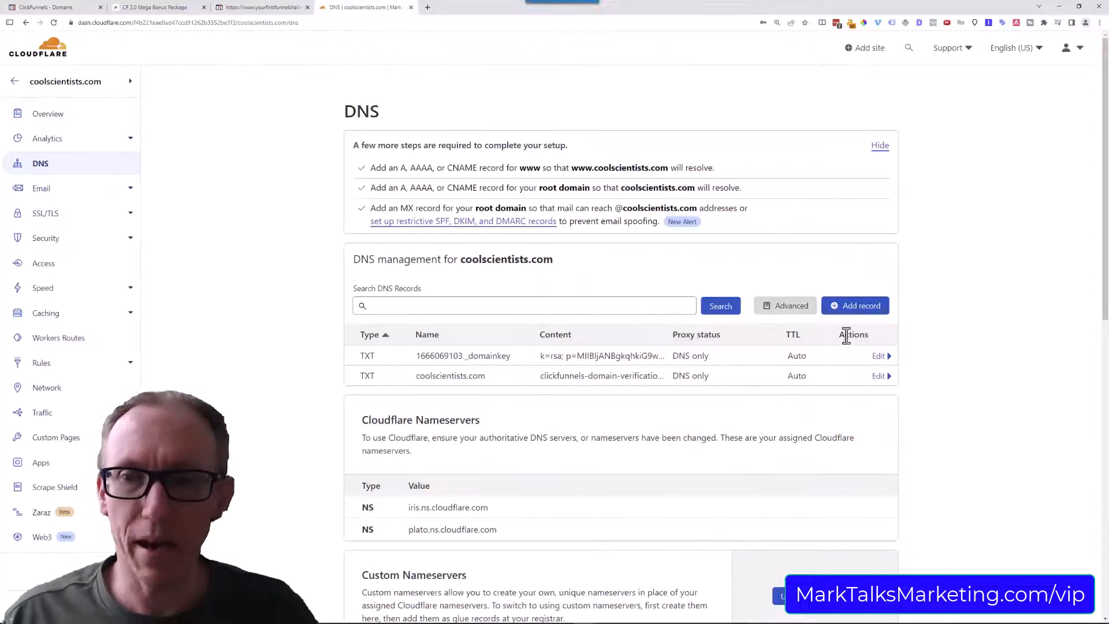
pyautogui.click(859, 306)
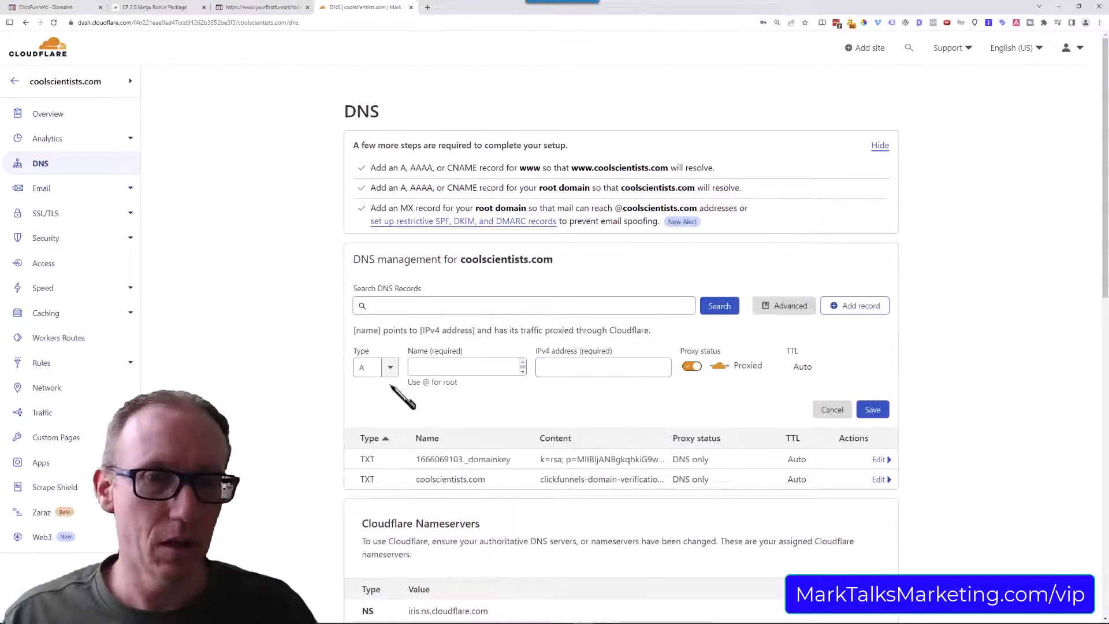
pyautogui.click(388, 367)
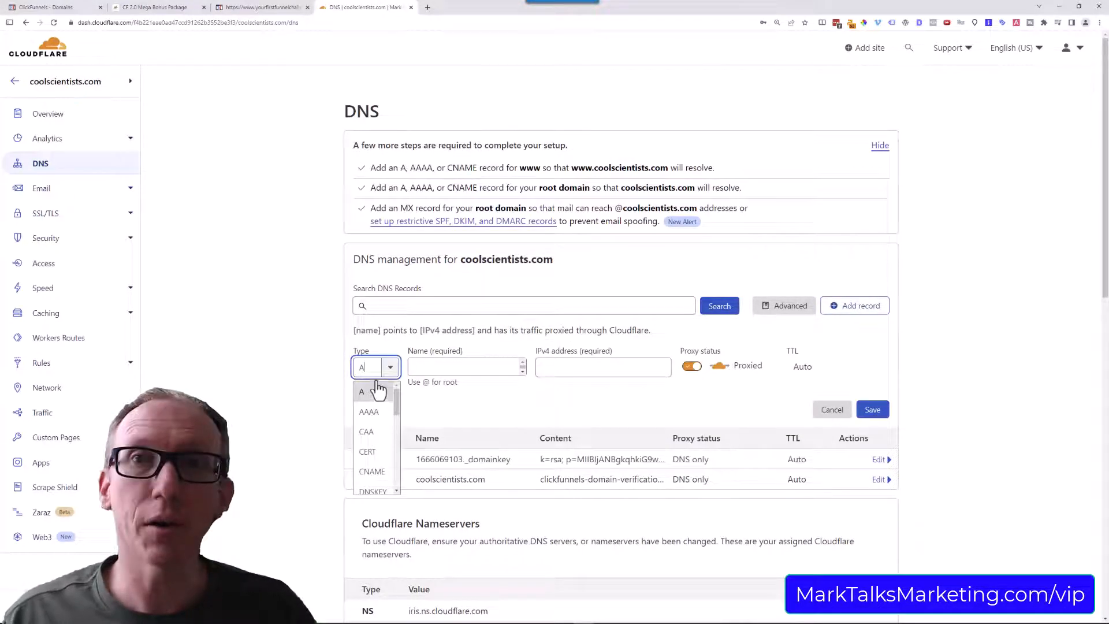
pyautogui.click(371, 472)
pyautogui.click(450, 368)
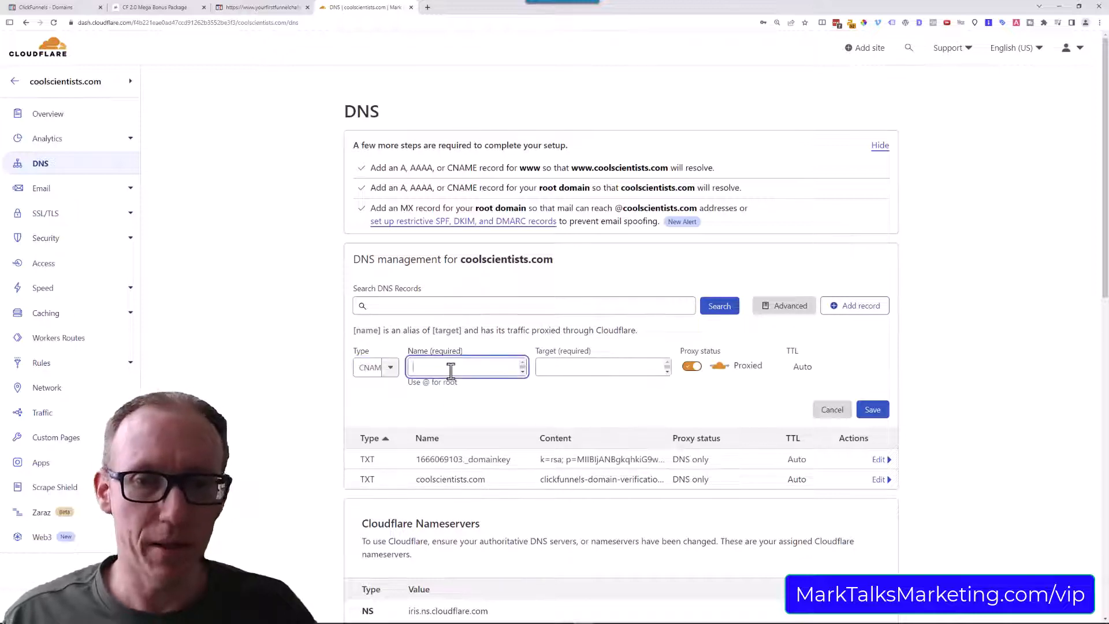
pyautogui.write('go')
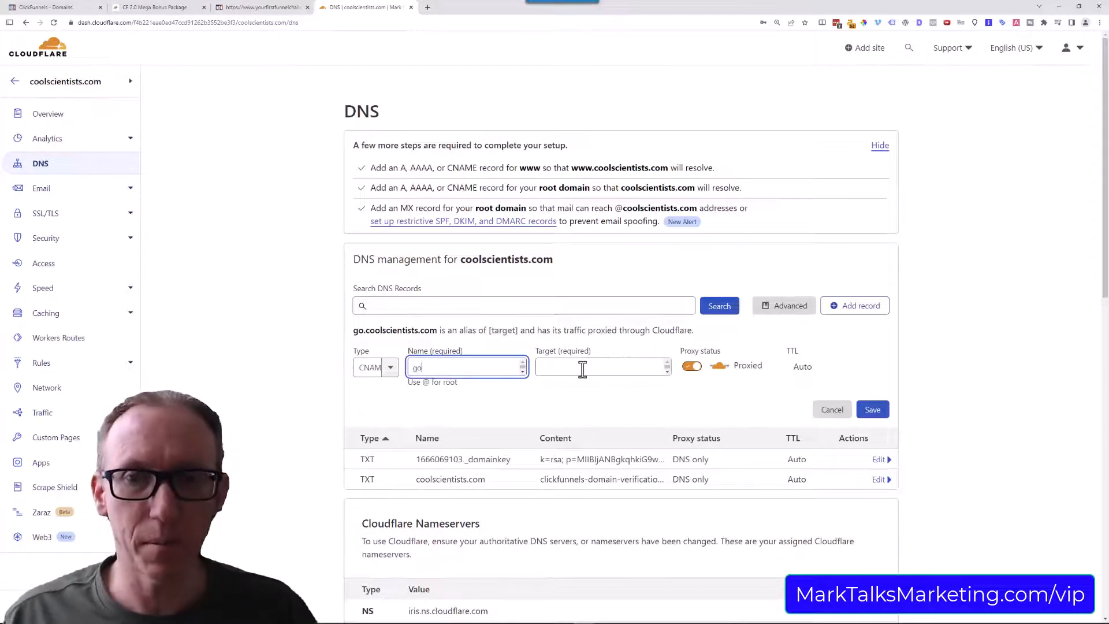
# Set the CNAME record's target to us-east-shard-5.myclickfunnels.com, change its proxy status to DNS only and save the record.
pyautogui.click(545, 374)
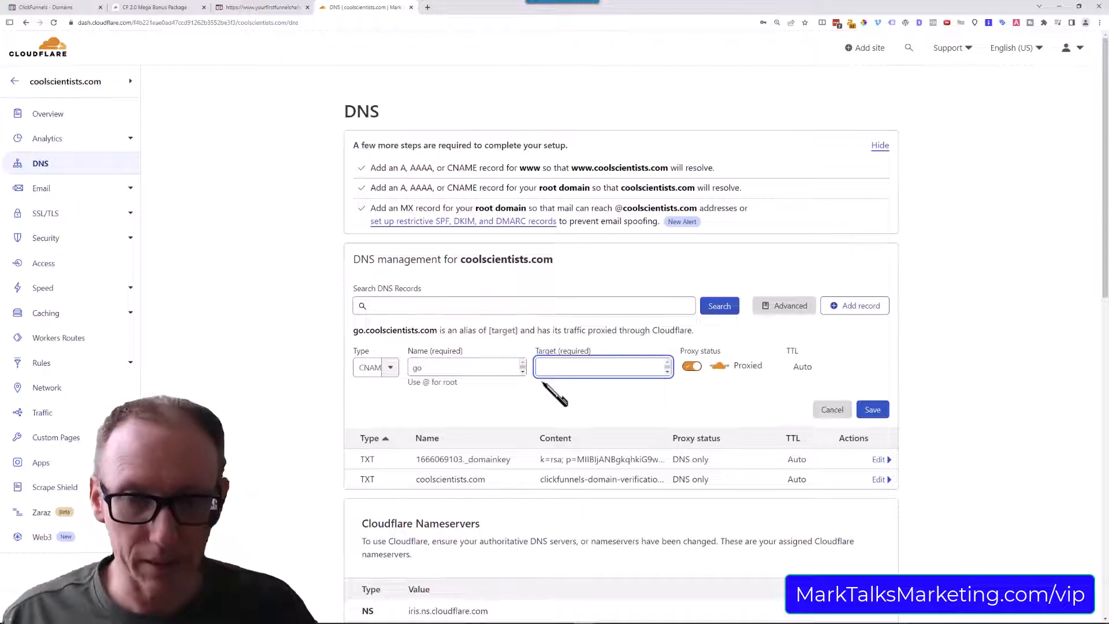
pyautogui.write('us-east-shard-5.myclickfunnels.com')
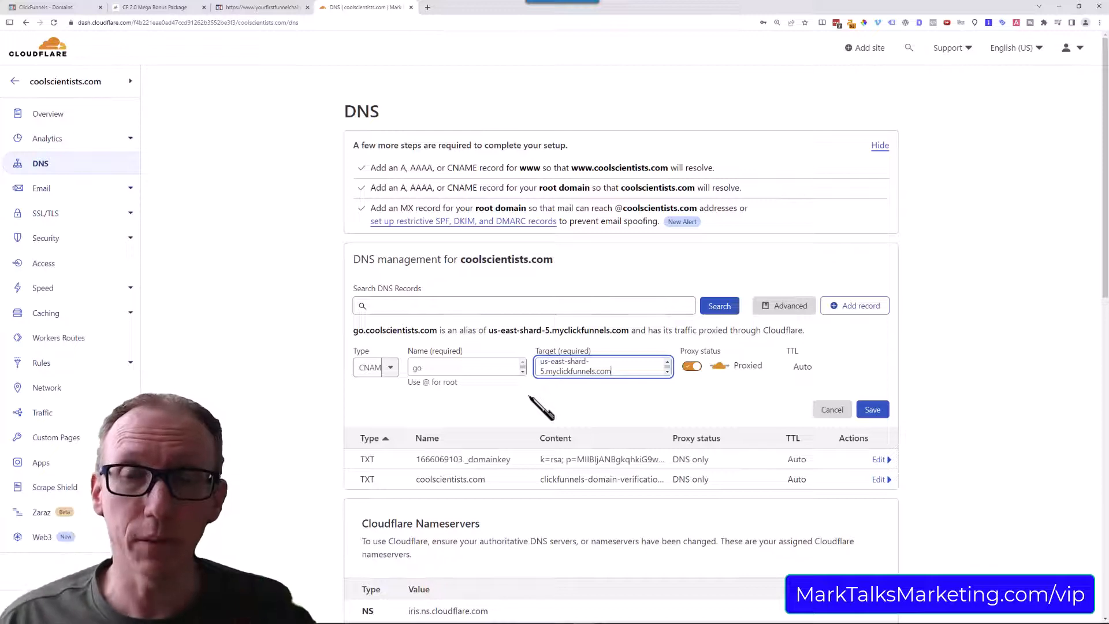
pyautogui.click(695, 366)
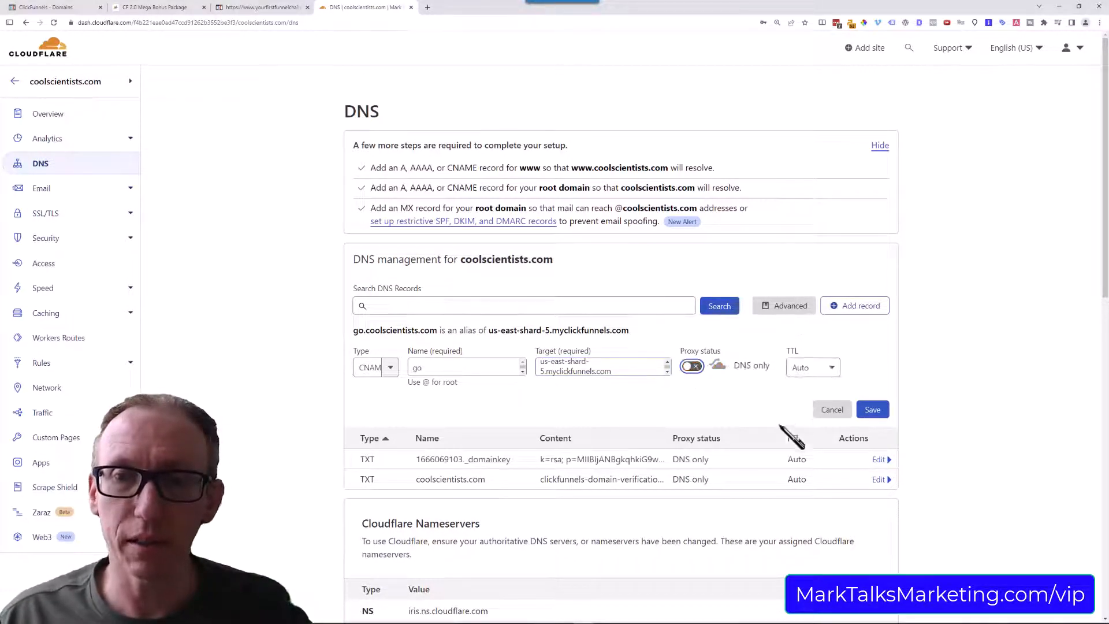
pyautogui.click(875, 406)
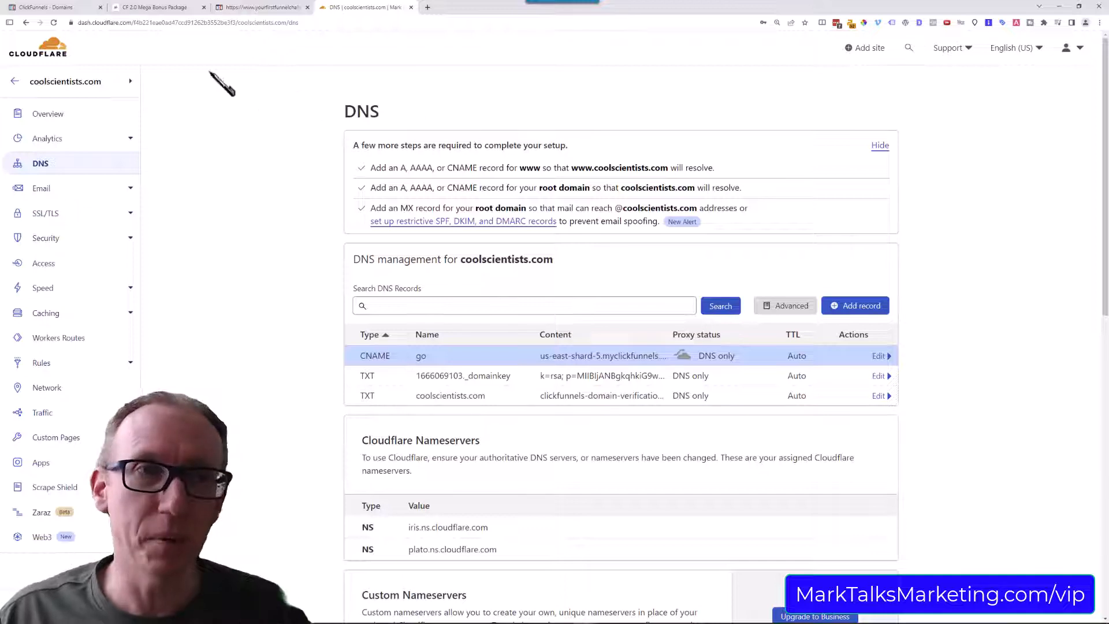
# Switch to ClickFunnels and refresh the DNS records of go.coolscientists.com, reopening the DNS table to check each record's status.
pyautogui.click(52, 7)
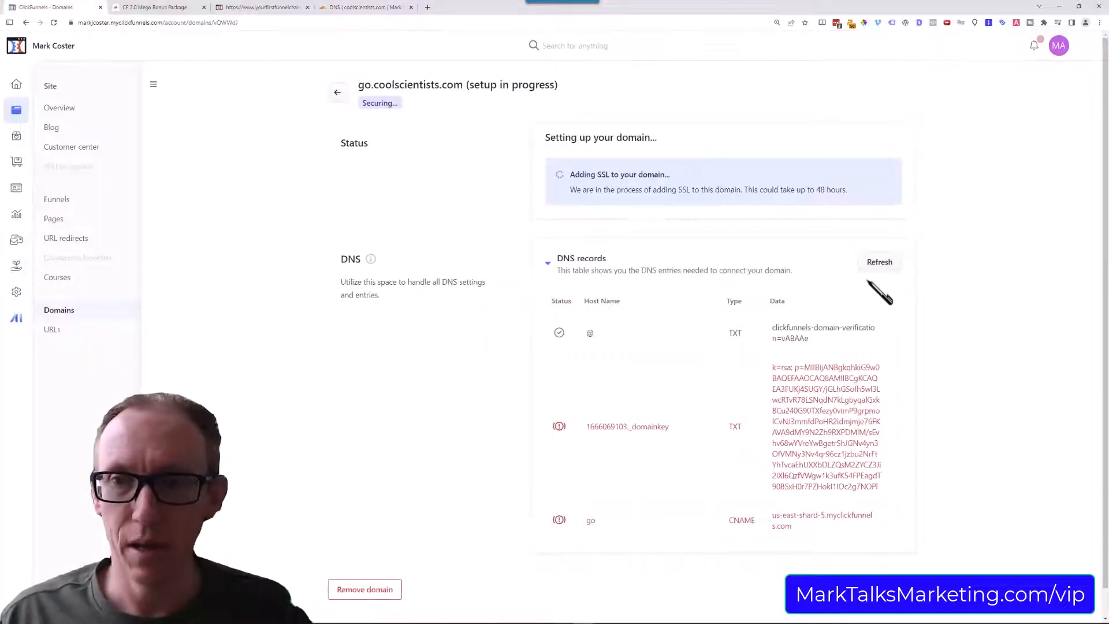
pyautogui.click(880, 267)
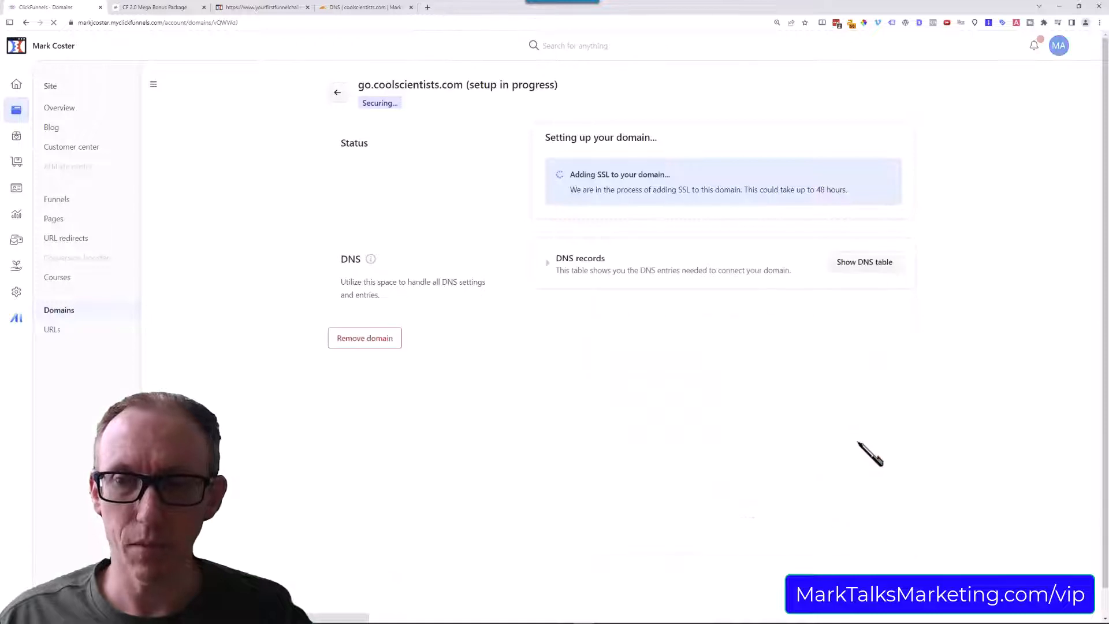
pyautogui.click(548, 270)
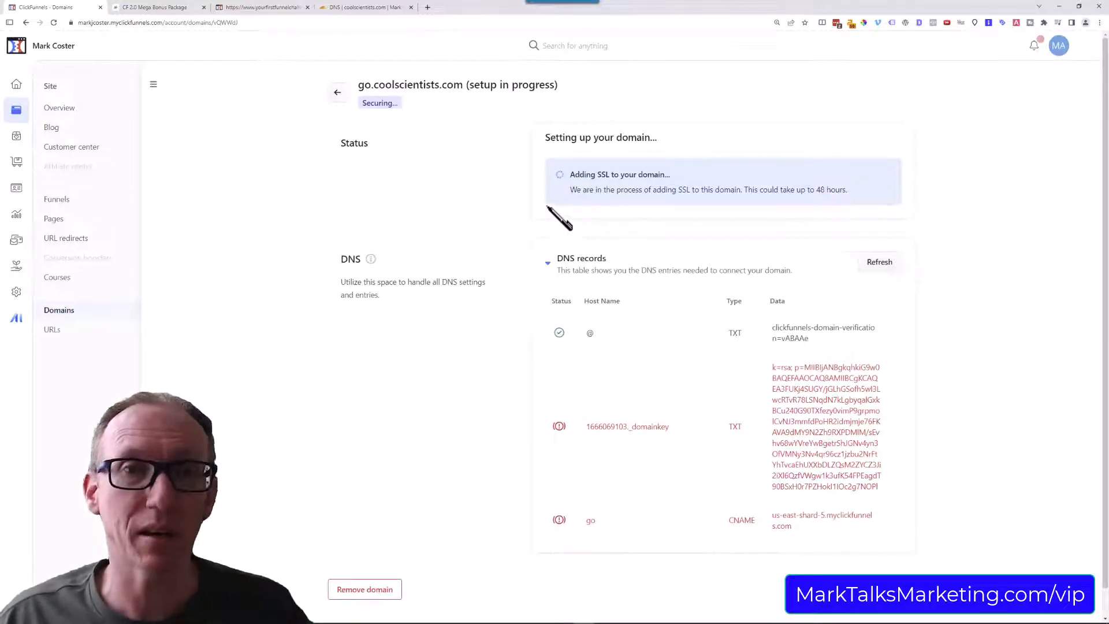
pyautogui.click(548, 263)
pyautogui.click(549, 265)
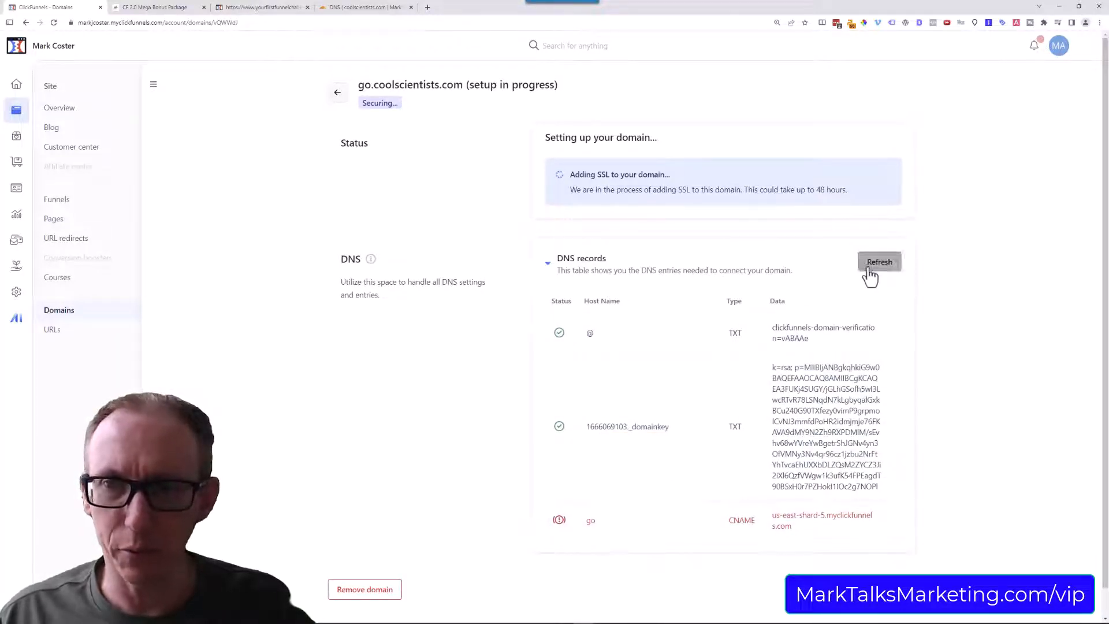
pyautogui.click(869, 277)
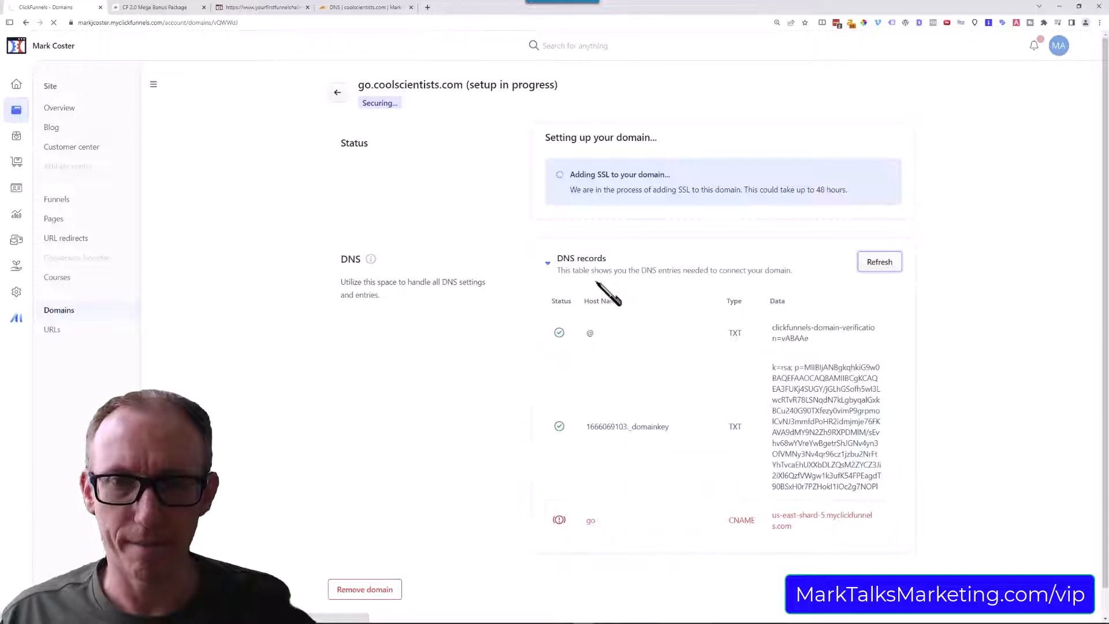
pyautogui.click(546, 265)
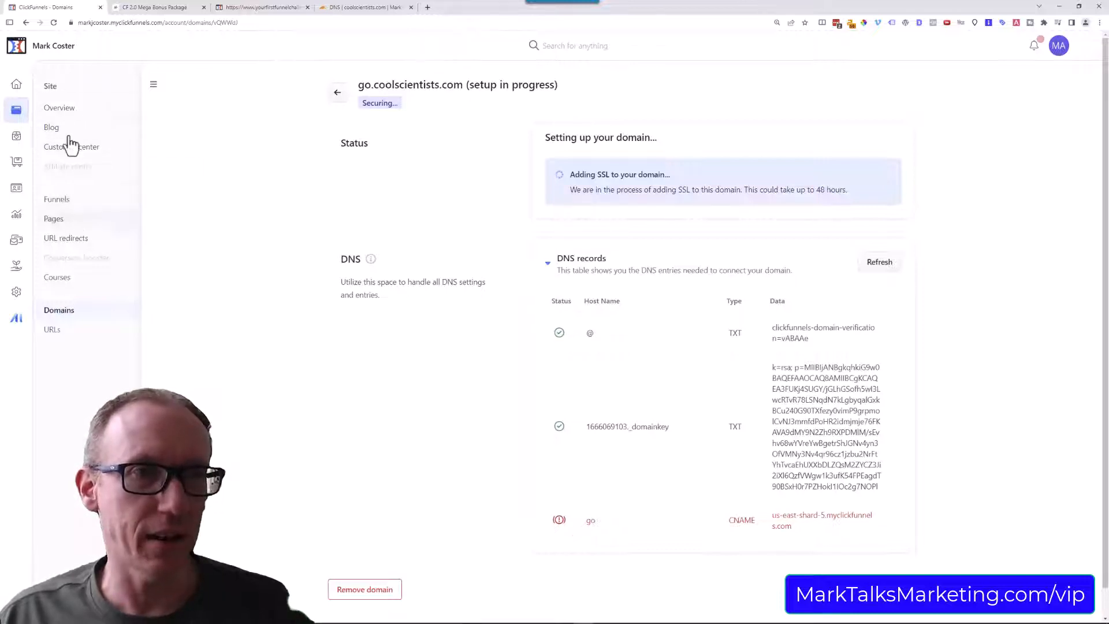
# Review the available domains in the site settings, leaving the selection as it is, and open the site's list of funnels.
pyautogui.click(60, 109)
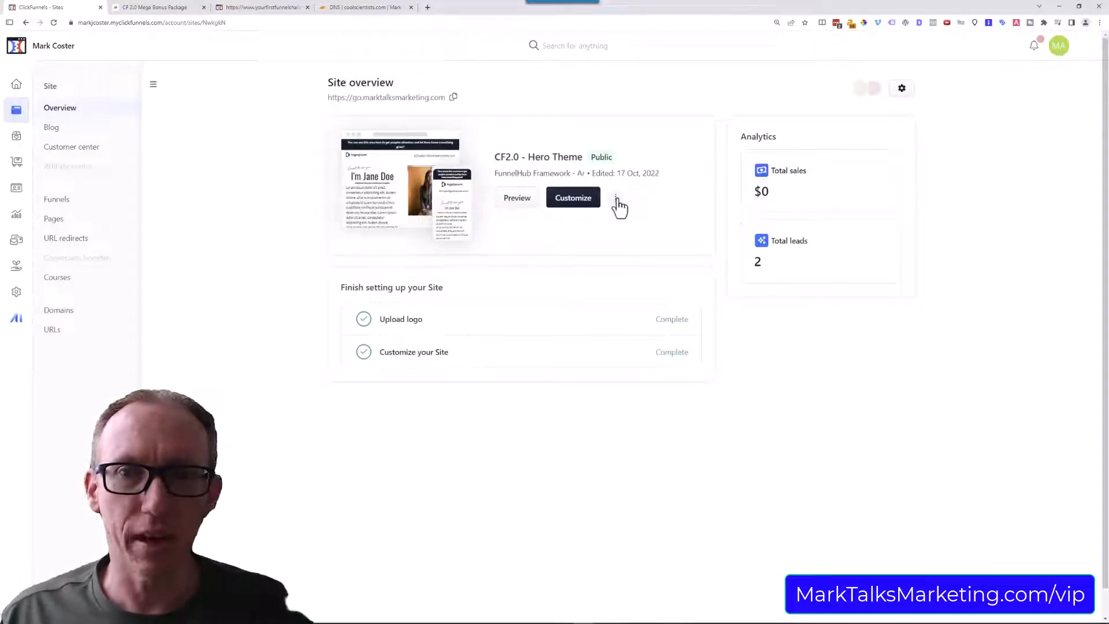
pyautogui.click(617, 198)
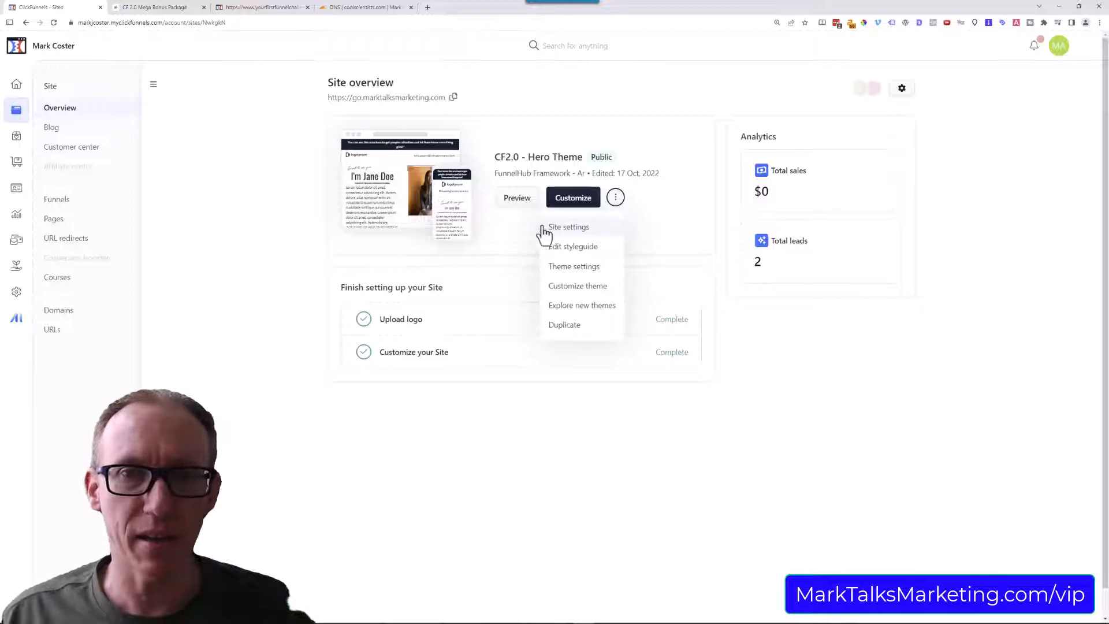
pyautogui.click(577, 227)
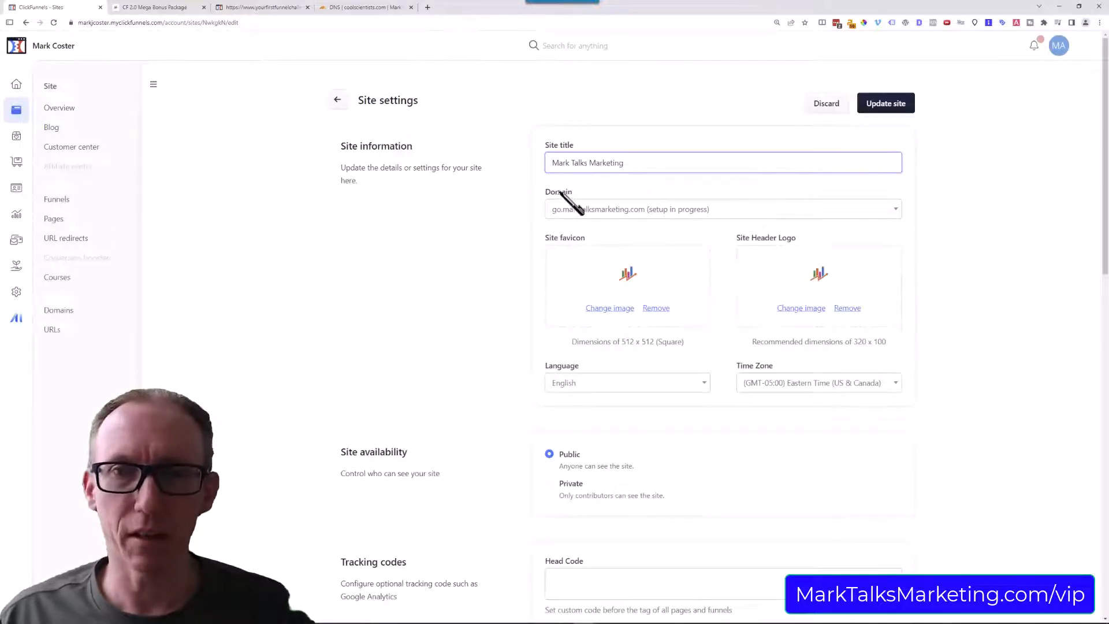
pyautogui.click(821, 213)
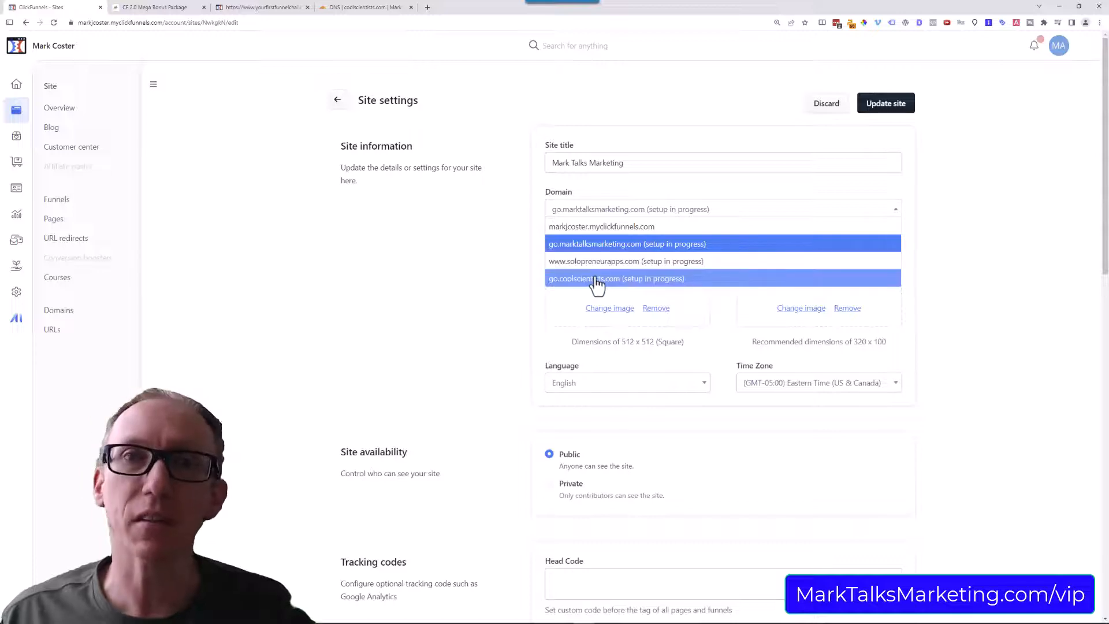
pyautogui.click(496, 219)
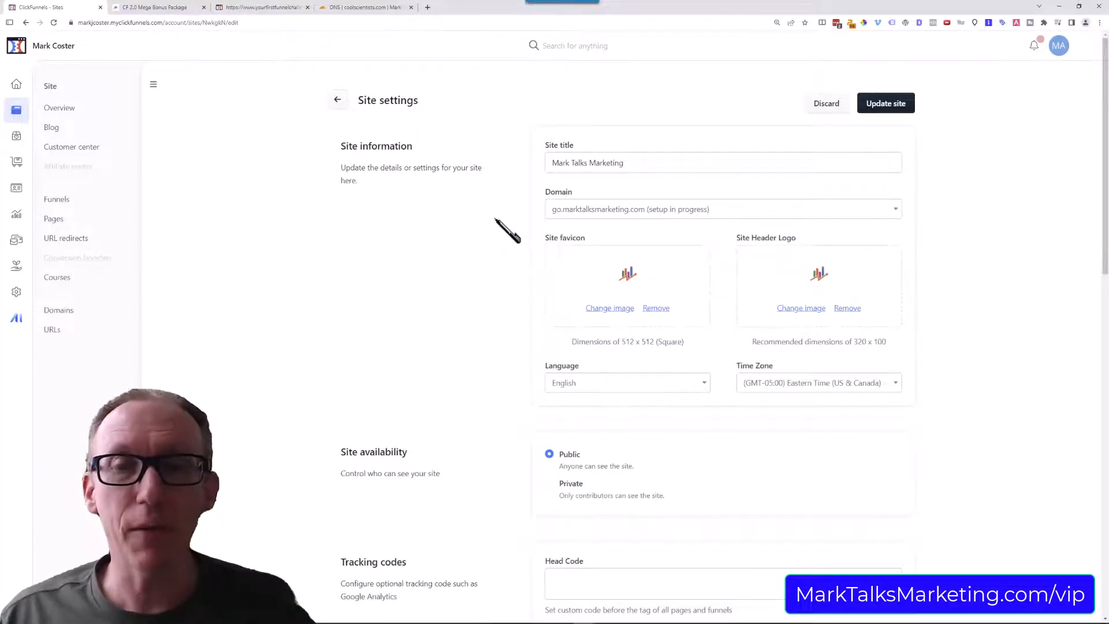
pyautogui.click(54, 207)
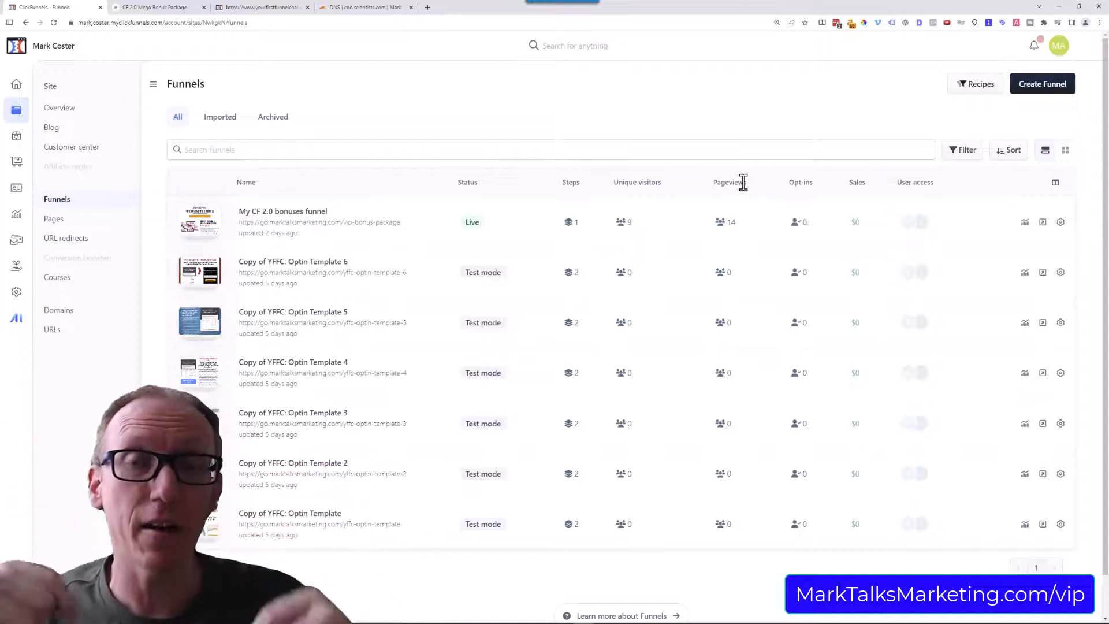
# Switch to the CF 2.0 Mega Bonus Package page and examine its bonus offers, package summary and the support contact in the footer.
pyautogui.click(159, 8)
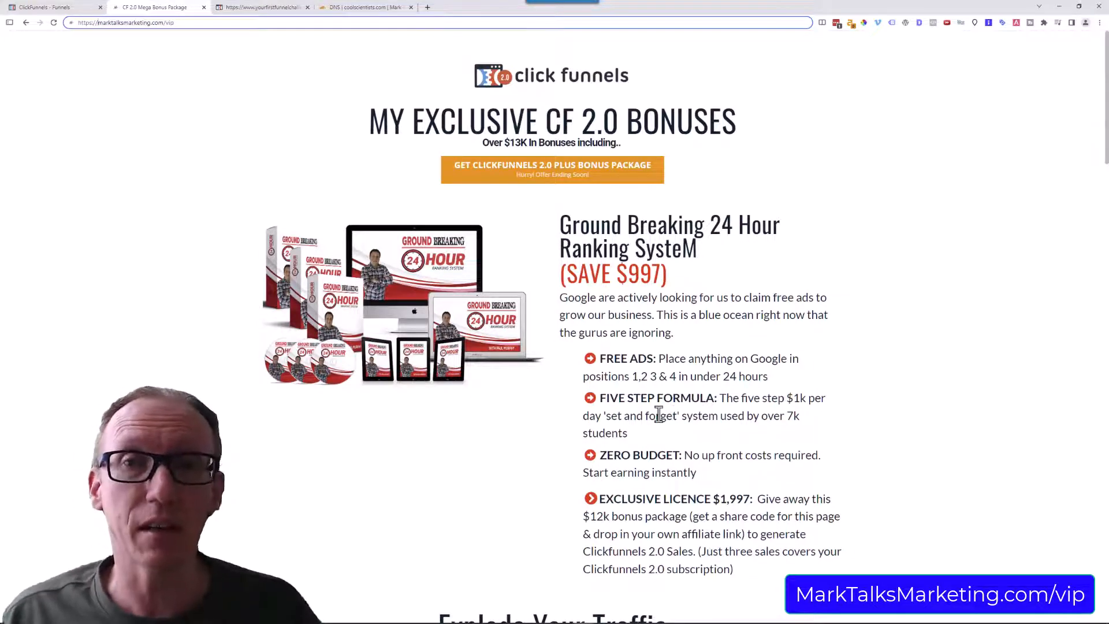
pyautogui.scroll(-6, 667, 418)
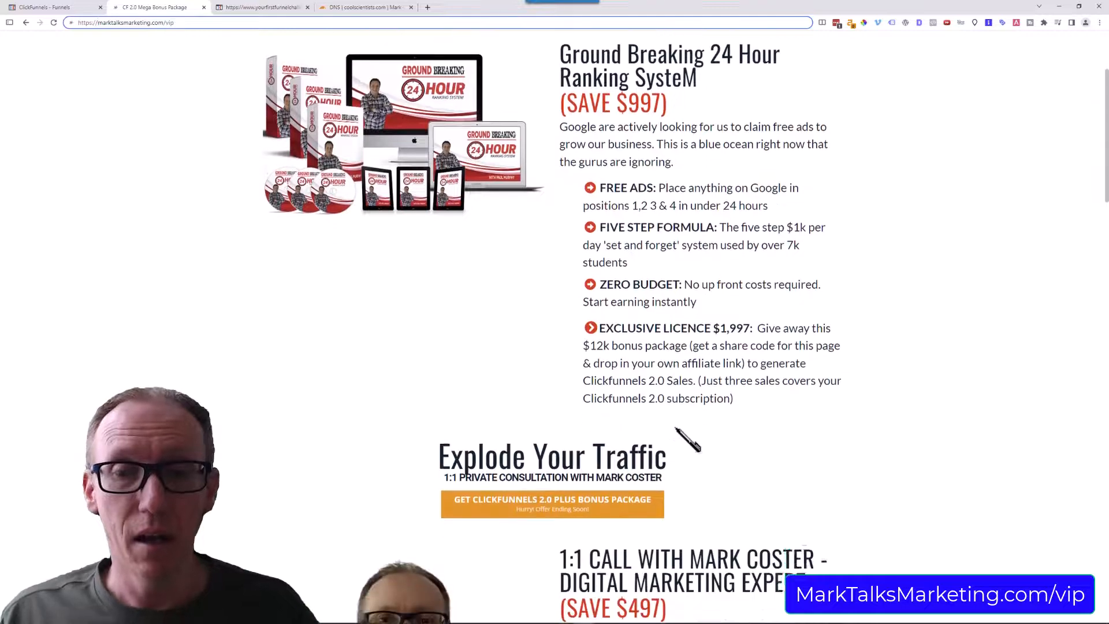
pyautogui.scroll(-1, 685, 436)
pyautogui.scroll(-1, 680, 432)
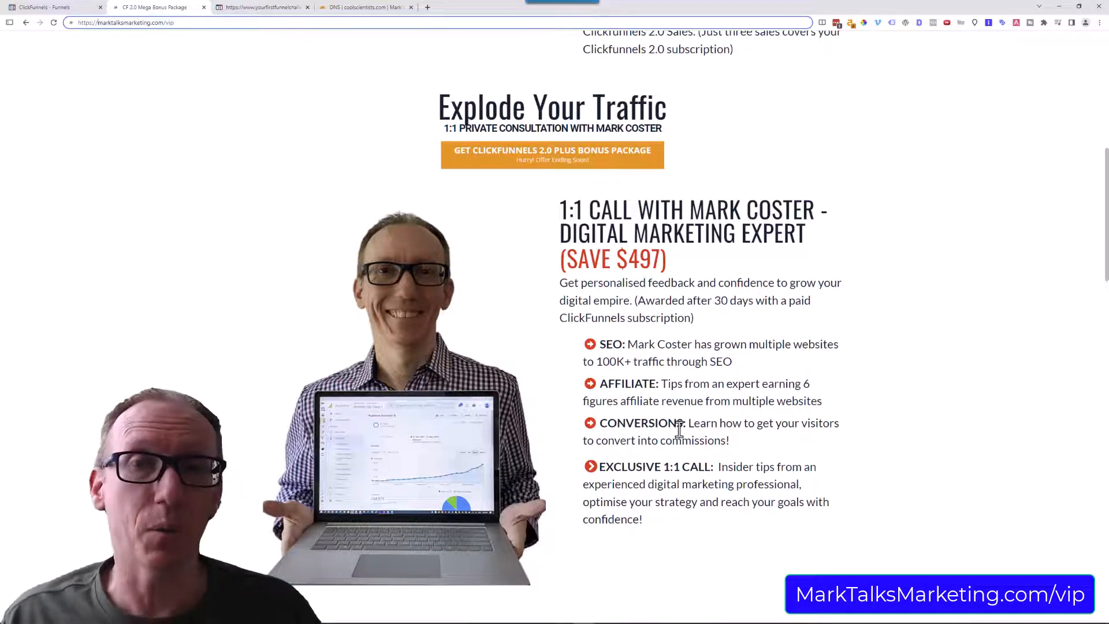
pyautogui.scroll(-7, 630, 422)
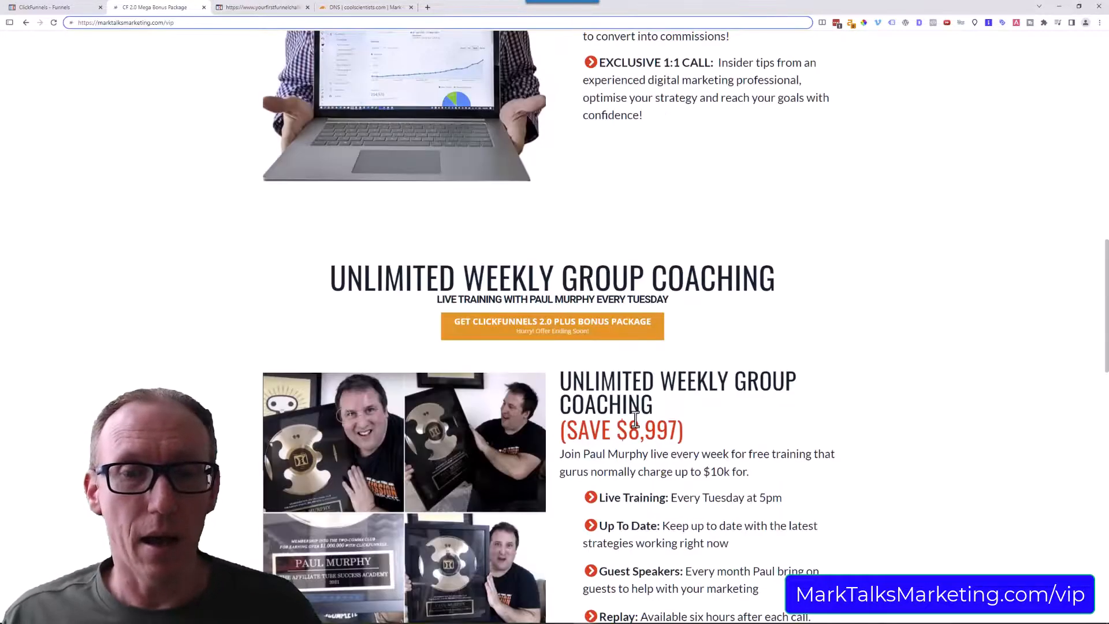
pyautogui.scroll(-2, 635, 420)
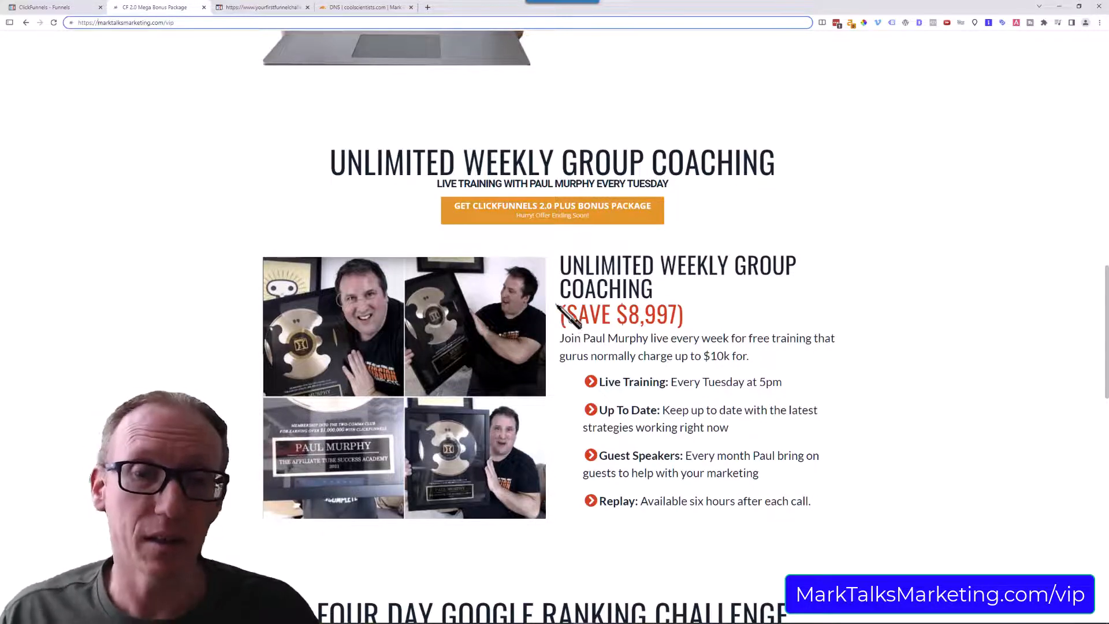
pyautogui.scroll(-6, 601, 404)
pyautogui.scroll(-1, 613, 404)
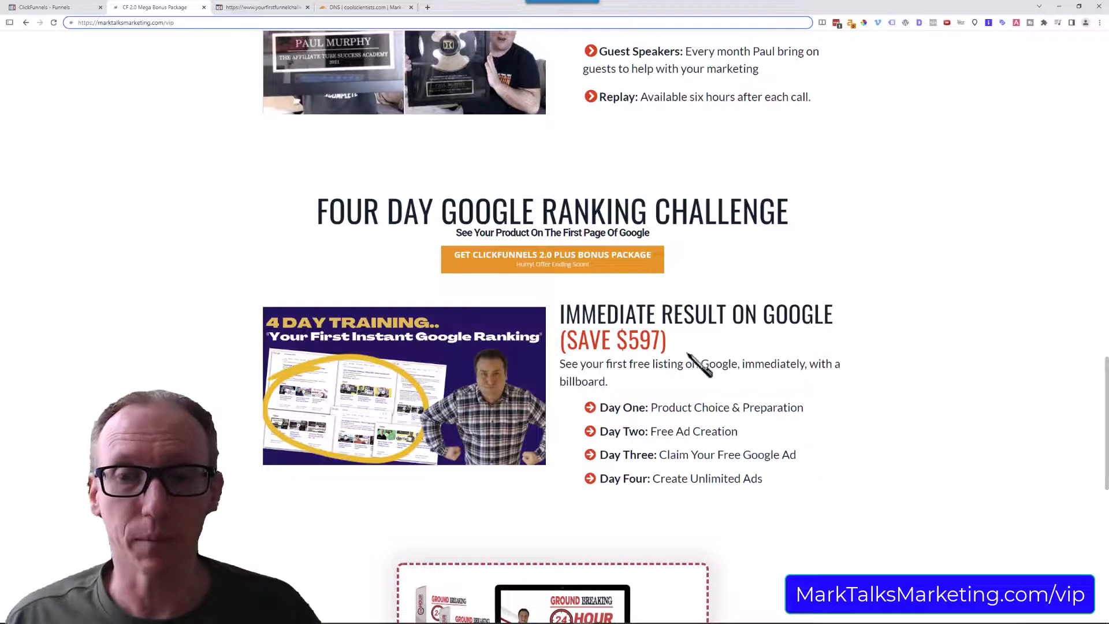
pyautogui.scroll(-5, 714, 370)
pyautogui.scroll(-5, 714, 369)
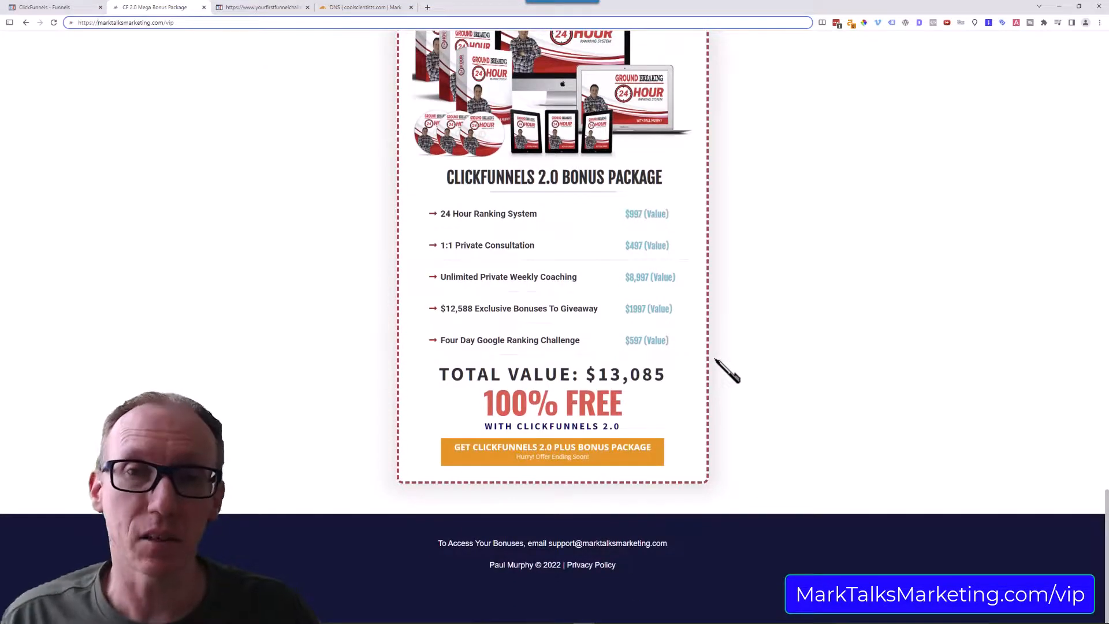
pyautogui.scroll(1, 745, 292)
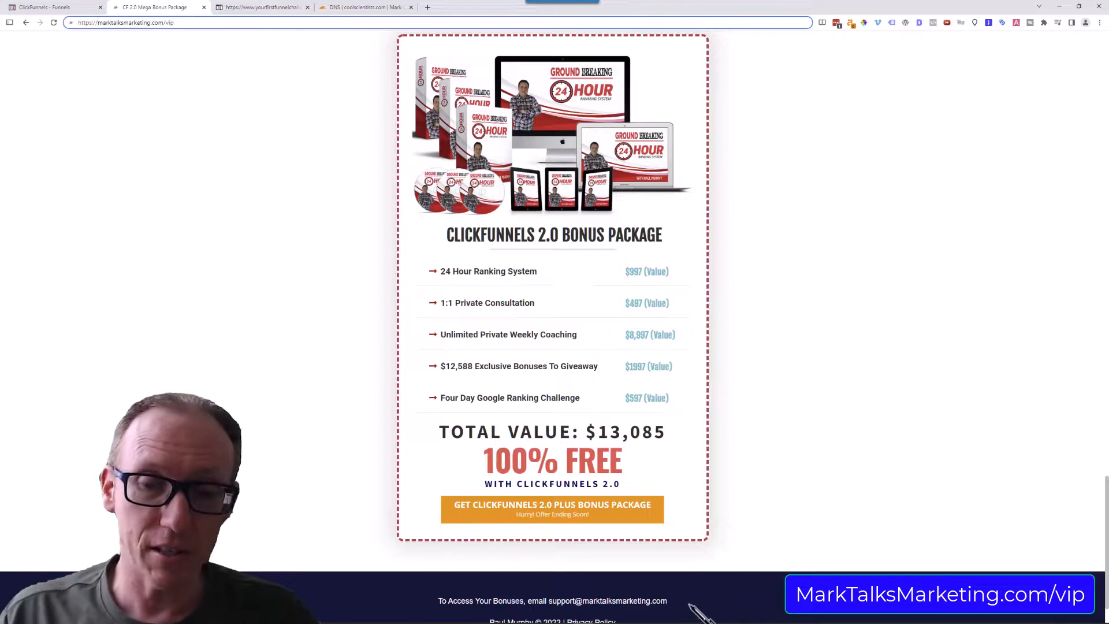
pyautogui.moveTo(698, 608); pyautogui.dragTo(548, 602)
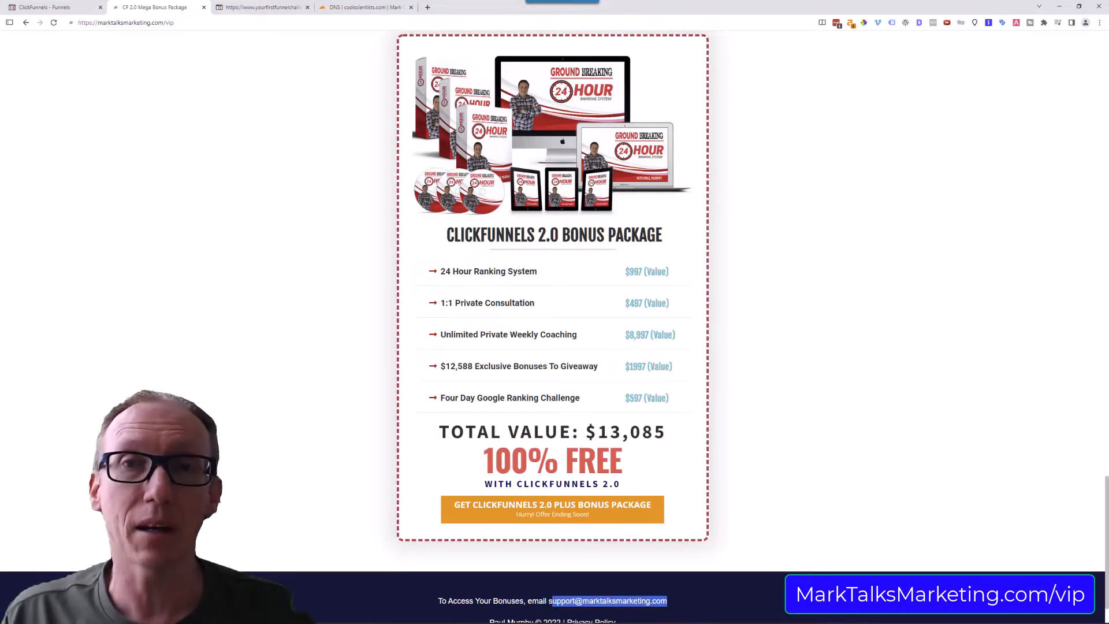
pyautogui.click(690, 599)
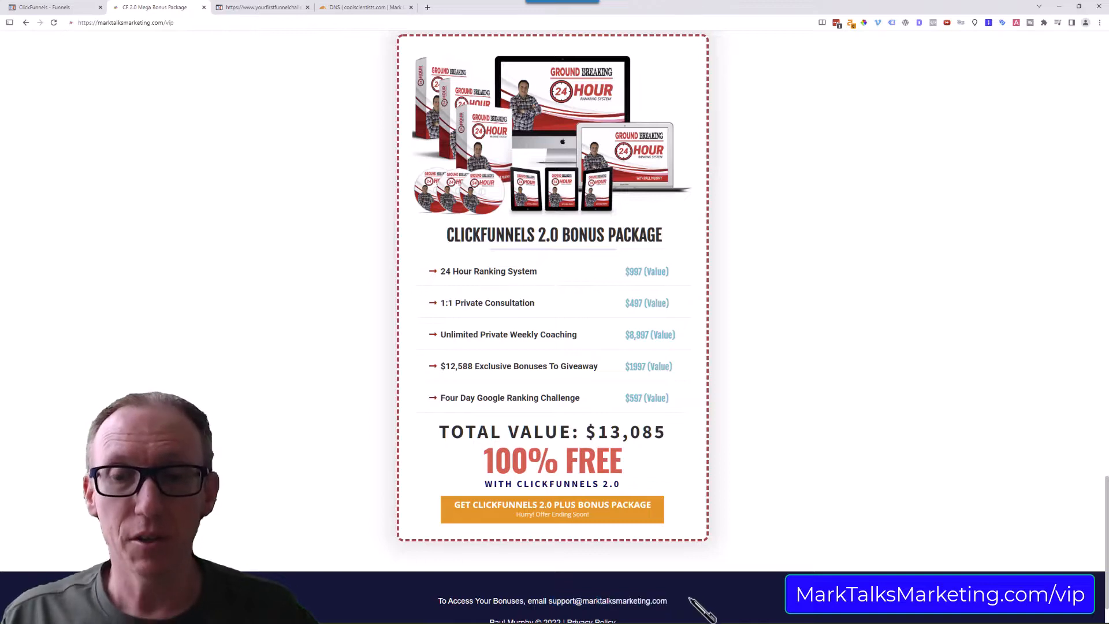